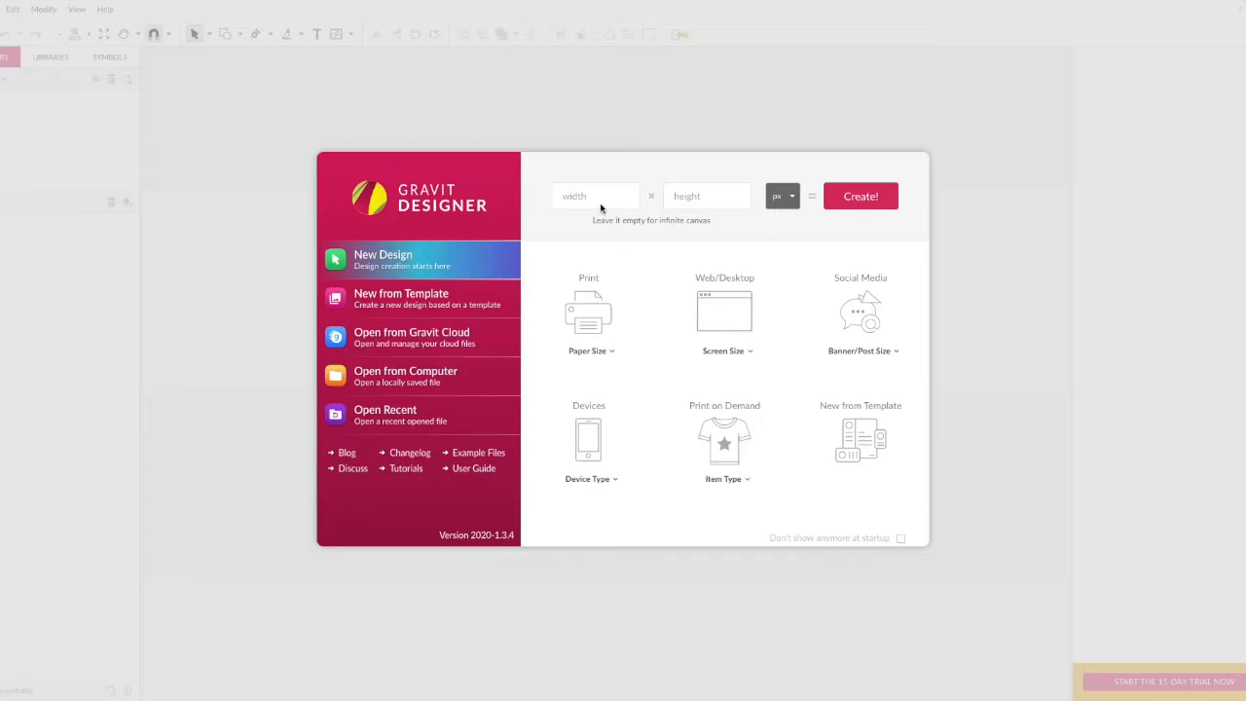
- Create a new design 24 inches wide and 12 inches high
{"action": "left_click", "coordinate": [615, 206]}
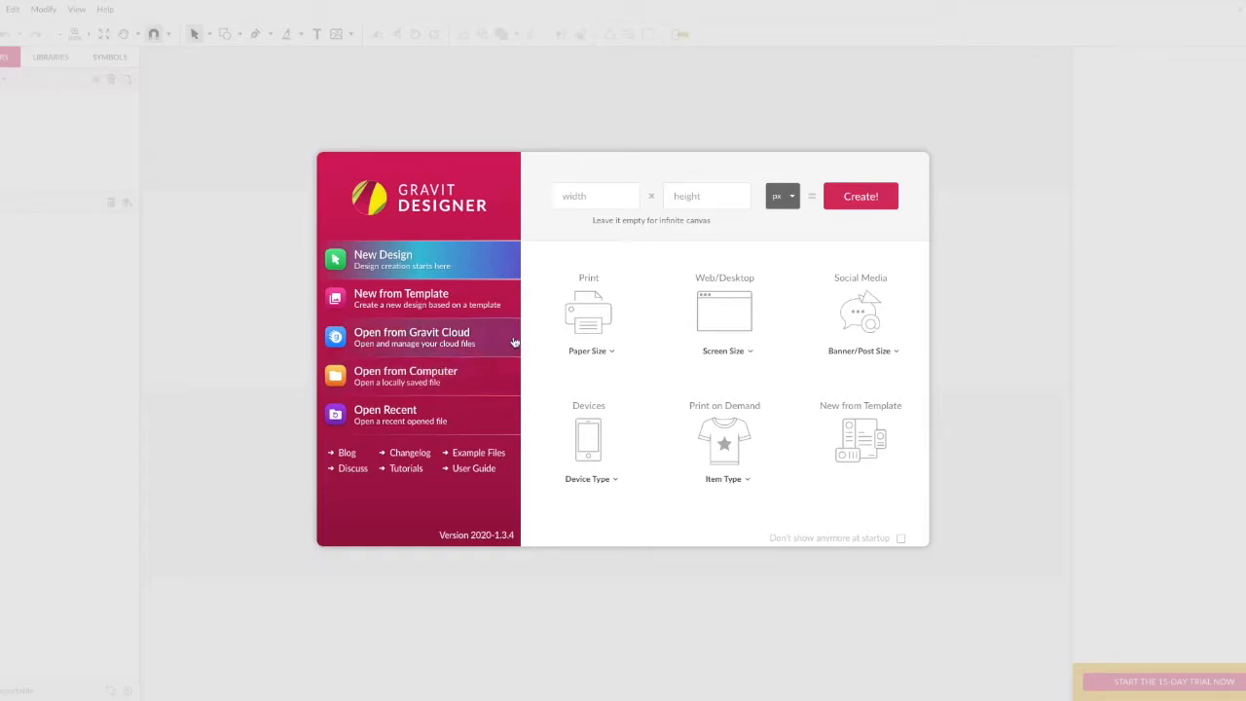
{"action": "left_click", "coordinate": [613, 199]}
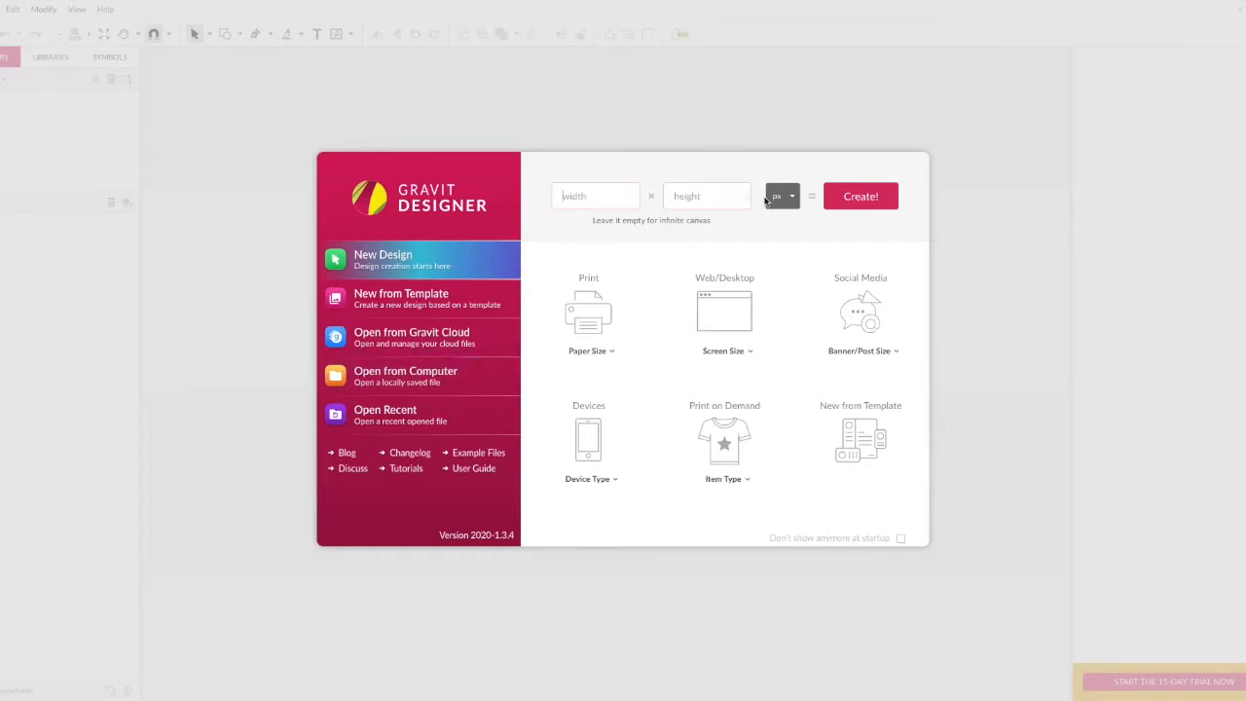
{"action": "left_click", "coordinate": [777, 197]}
{"action": "left_click", "coordinate": [561, 201]}
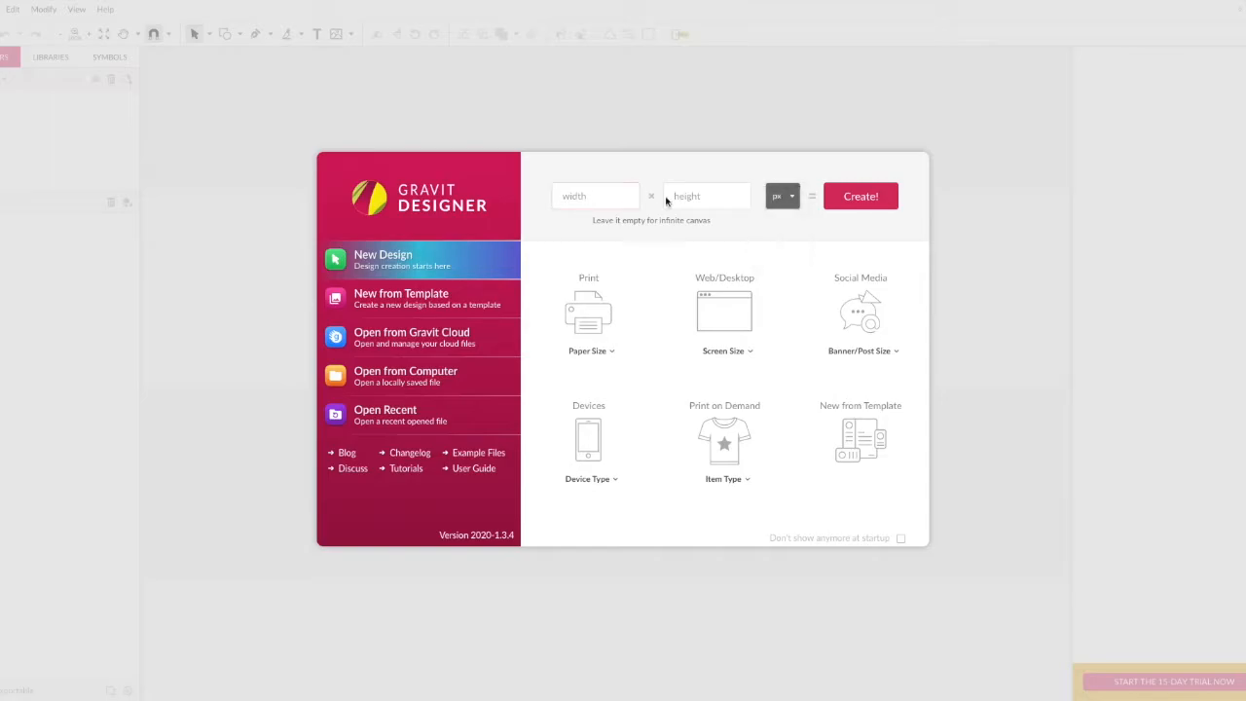
{"action": "left_click", "coordinate": [777, 207]}
{"action": "left_click", "coordinate": [779, 207]}
{"action": "type", "text": "24"}
{"action": "left_click", "coordinate": [685, 197]}
{"action": "type", "text": "12"}
{"action": "left_click", "coordinate": [862, 199]}
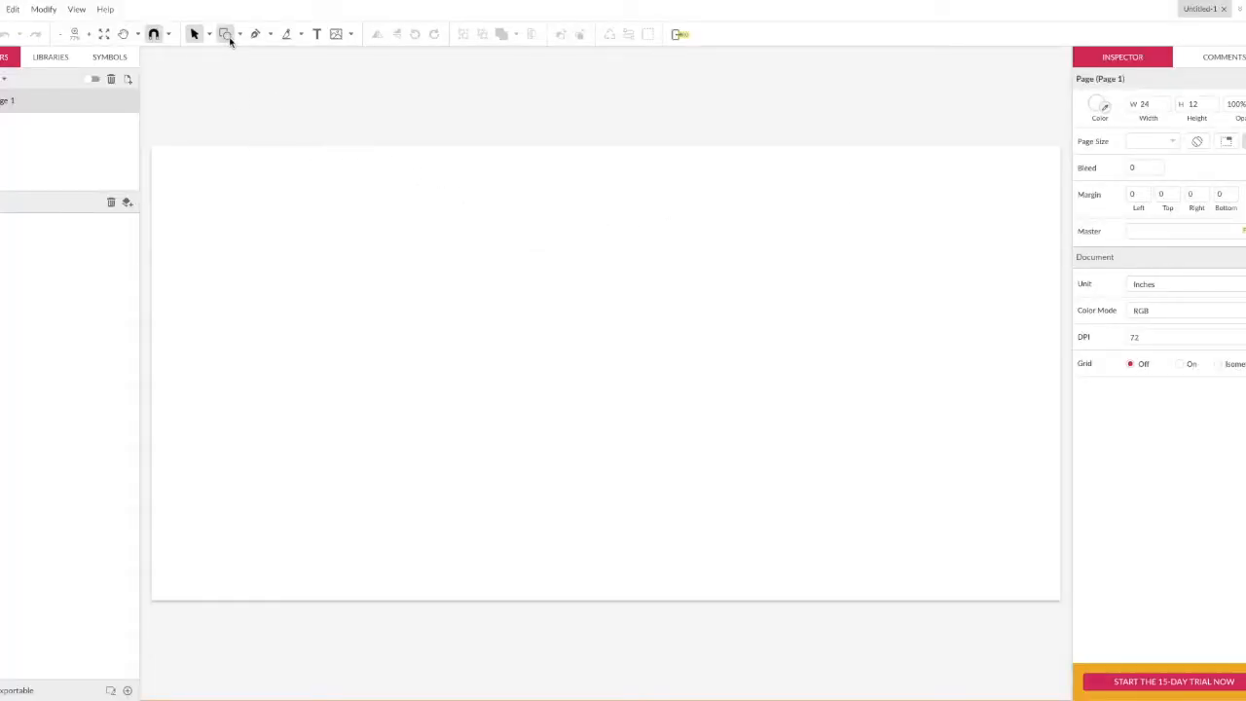
- Add a text object near the page's upper-left corner and enter the person's first name
{"action": "left_click", "coordinate": [319, 35]}
{"action": "left_click_drag", "start_coordinate": [281, 197], "coordinate": [344, 207]}
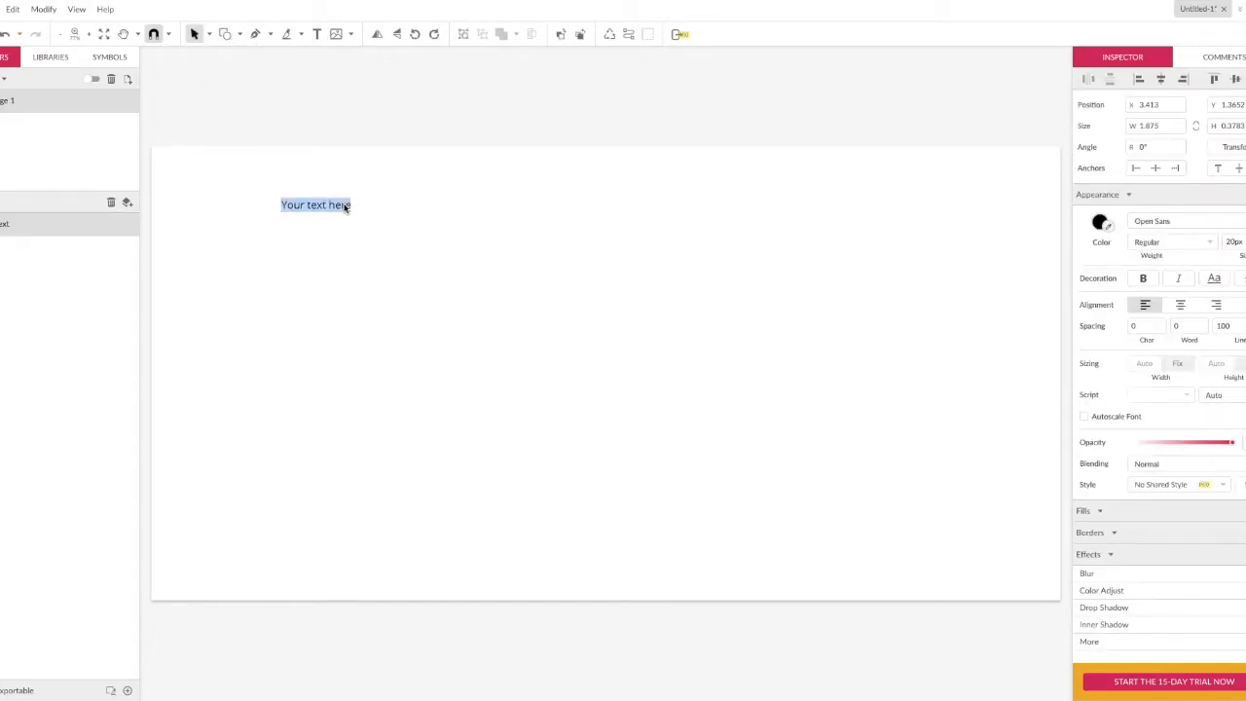
{"action": "type", "text": "Jason"}
- Change the font of the name text to Tienne
{"action": "double_click", "coordinate": [297, 206]}
{"action": "left_click", "coordinate": [1178, 222]}
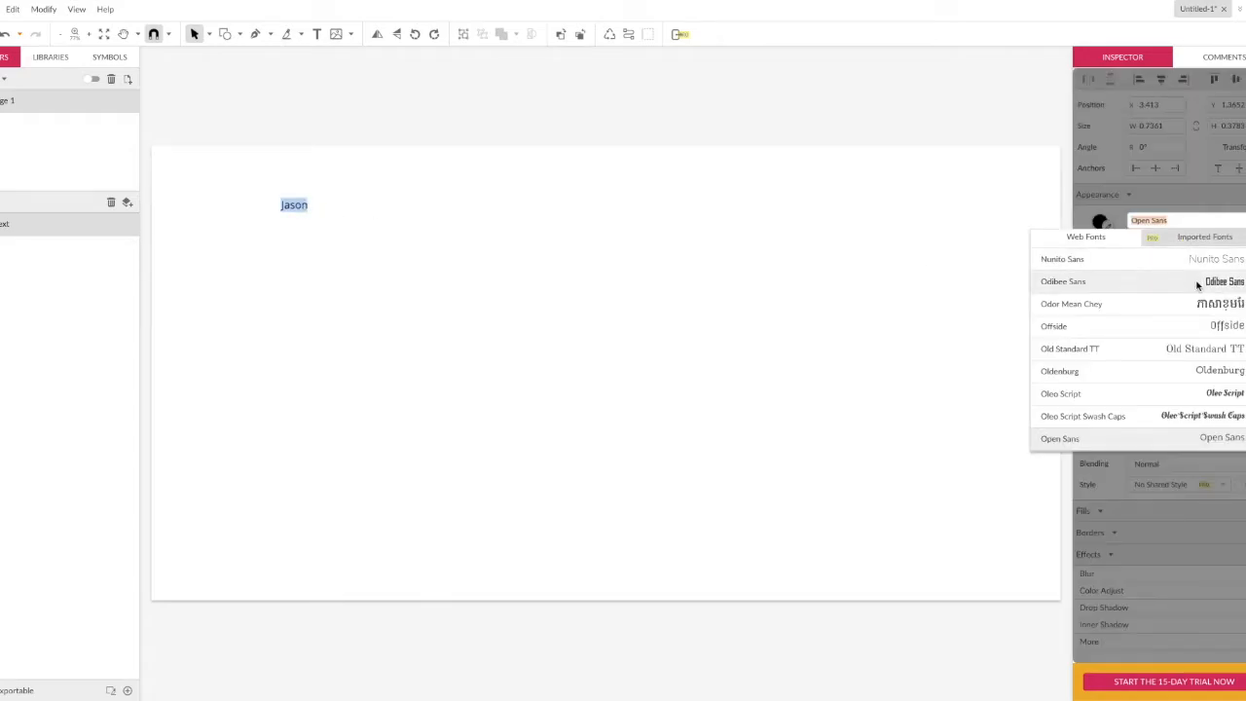
{"action": "scroll", "coordinate": [1195, 292], "scroll_direction": "down", "scroll_amount": 20}
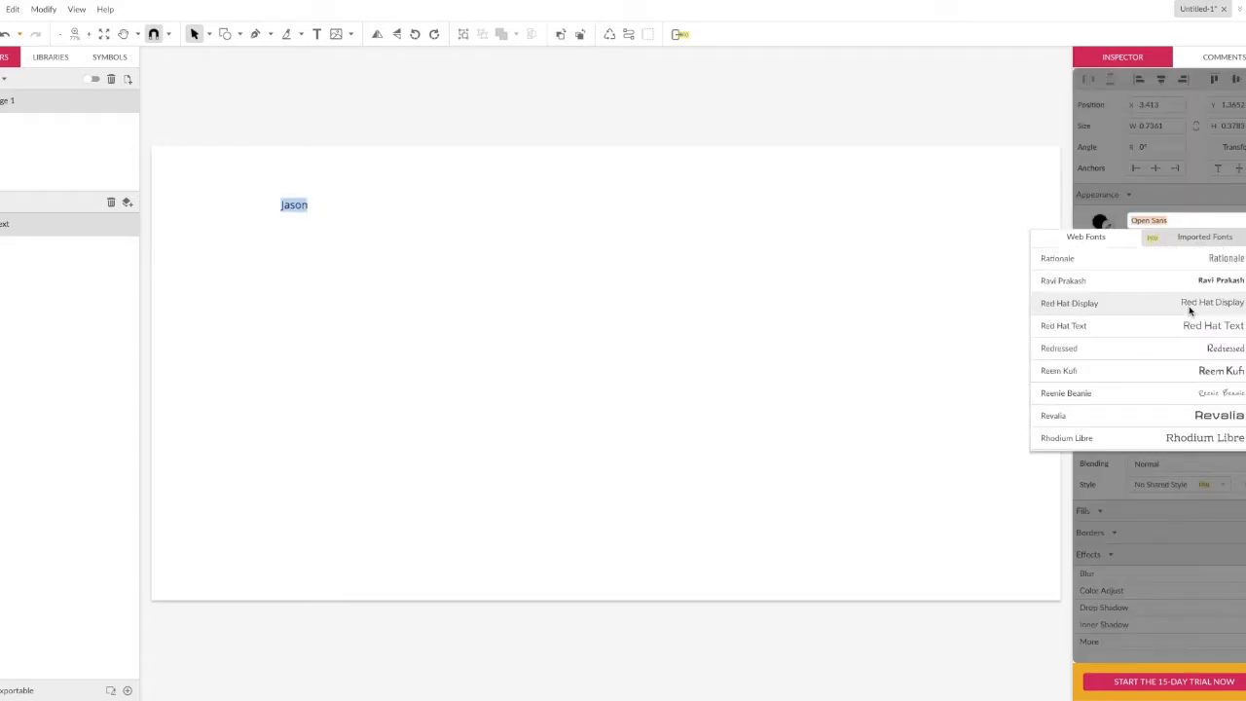
{"action": "scroll", "coordinate": [1189, 309], "scroll_direction": "down", "scroll_amount": 15}
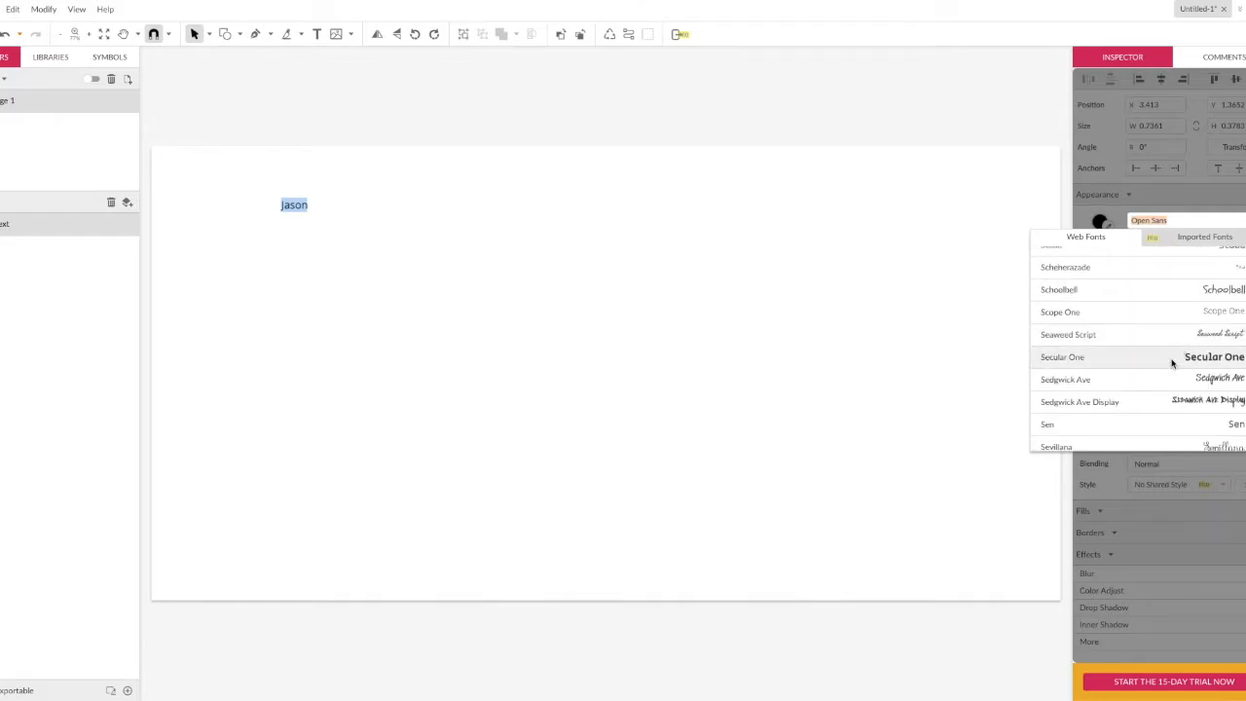
{"action": "scroll", "coordinate": [1174, 360], "scroll_direction": "down", "scroll_amount": 15}
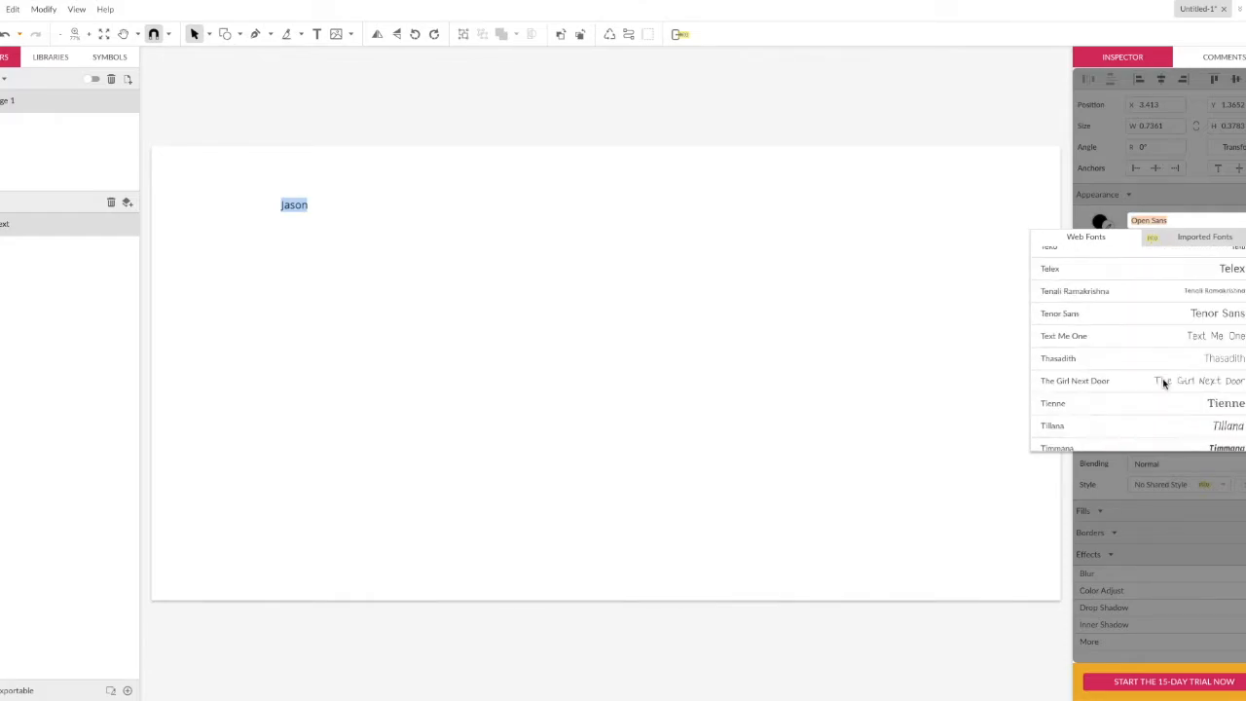
{"action": "left_click", "coordinate": [1115, 409]}
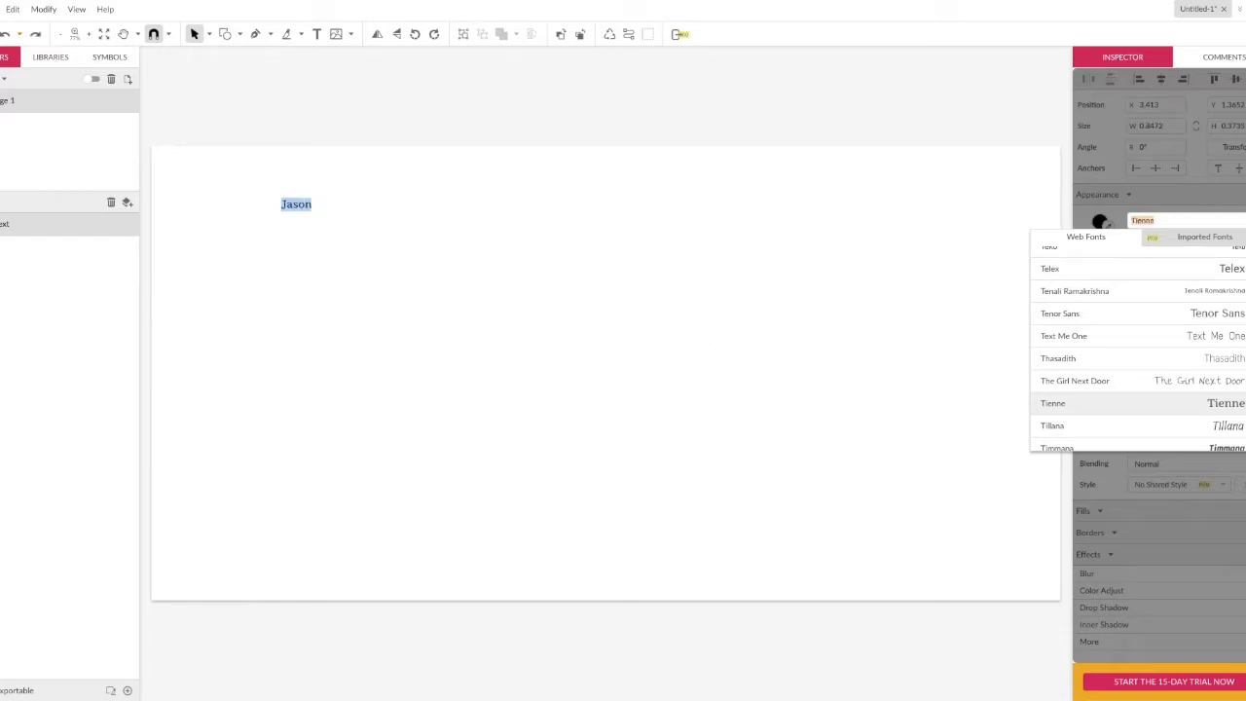
{"action": "left_click", "coordinate": [1155, 213]}
{"action": "left_click", "coordinate": [1156, 213]}
{"action": "left_click", "coordinate": [1204, 214]}
{"action": "left_click", "coordinate": [1204, 216]}
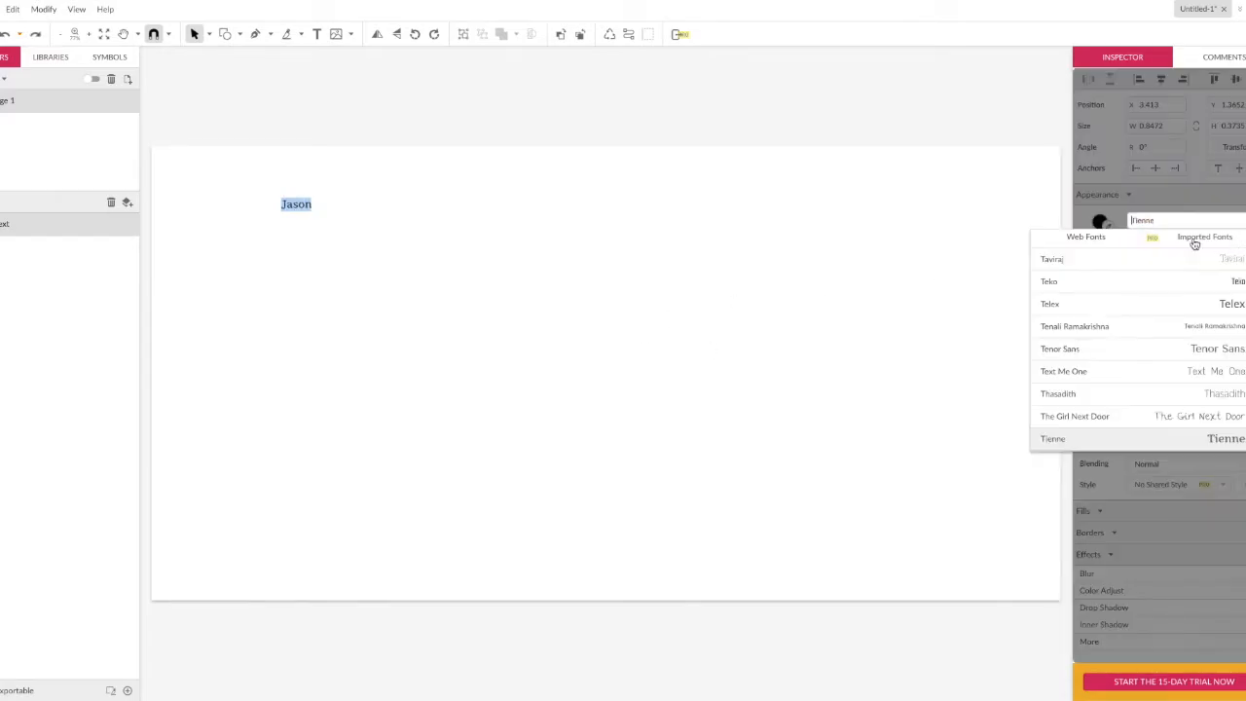
- Enlarge the name text to a font size of 83 px
{"action": "left_click", "coordinate": [839, 286]}
{"action": "left_click", "coordinate": [1226, 242]}
{"action": "key", "text": "Up"}
{"action": "key", "text": "Up"}
{"action": "key", "text": "Up"}
{"action": "key", "text": "Up"}
{"action": "key", "text": "Up"}
{"action": "key", "text": "Up"}
{"action": "key", "text": "Up"}
{"action": "key", "text": "Up"}
{"action": "key", "text": "Up"}
{"action": "key", "text": "Up"}
{"action": "key", "text": "Up"}
{"action": "key", "text": "Up"}
{"action": "key", "text": "Up"}
{"action": "key", "text": "Up"}
{"action": "key", "text": "Up"}
{"action": "key", "text": "Up"}
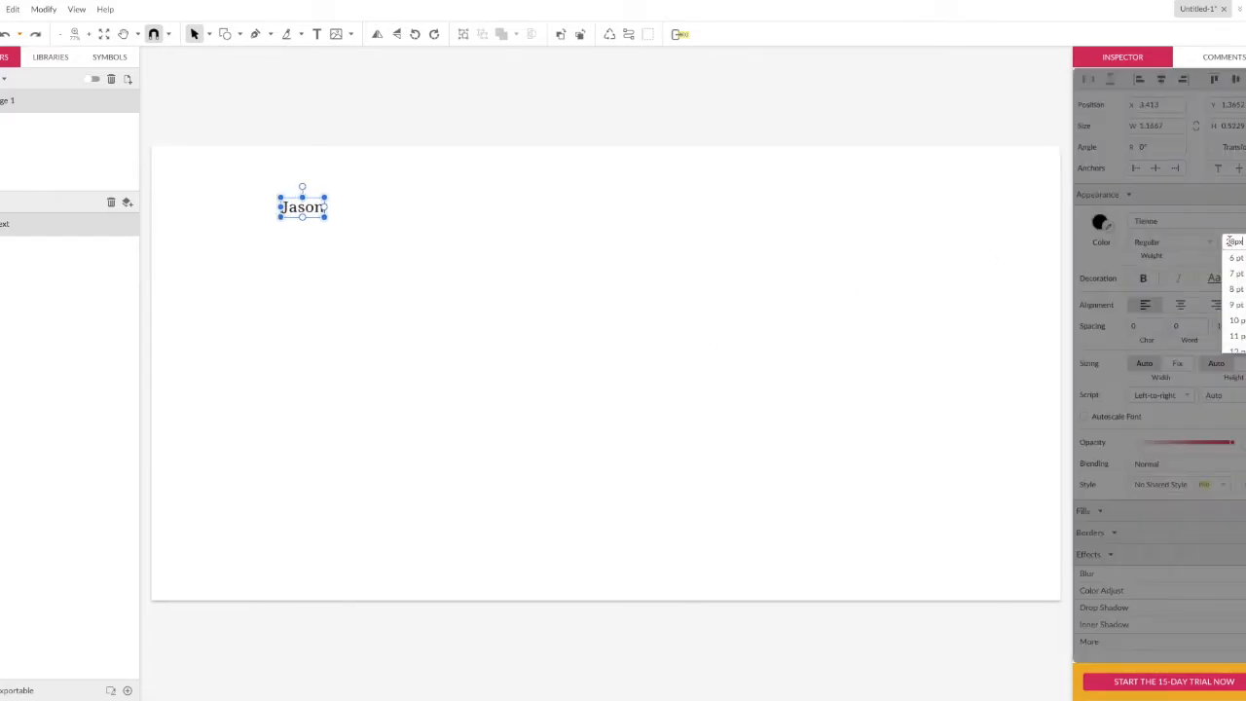
{"action": "key", "text": "Up"}
{"action": "key", "text": "Up"}
{"action": "key", "text": "Up"}
{"action": "key", "text": "Up"}
{"action": "key", "text": "Up"}
{"action": "key", "text": "Up"}
{"action": "key", "text": "Up"}
{"action": "key", "text": "Up"}
{"action": "key", "text": "Up"}
{"action": "key", "text": "Up"}
{"action": "key", "text": "Up"}
{"action": "key", "text": "Up"}
{"action": "key", "text": "Up"}
{"action": "key", "text": "Up"}
{"action": "key", "text": "Up"}
{"action": "key", "text": "Up"}
{"action": "key", "text": "Up"}
{"action": "key", "text": "Up"}
{"action": "key", "text": "Up"}
{"action": "key", "text": "Up"}
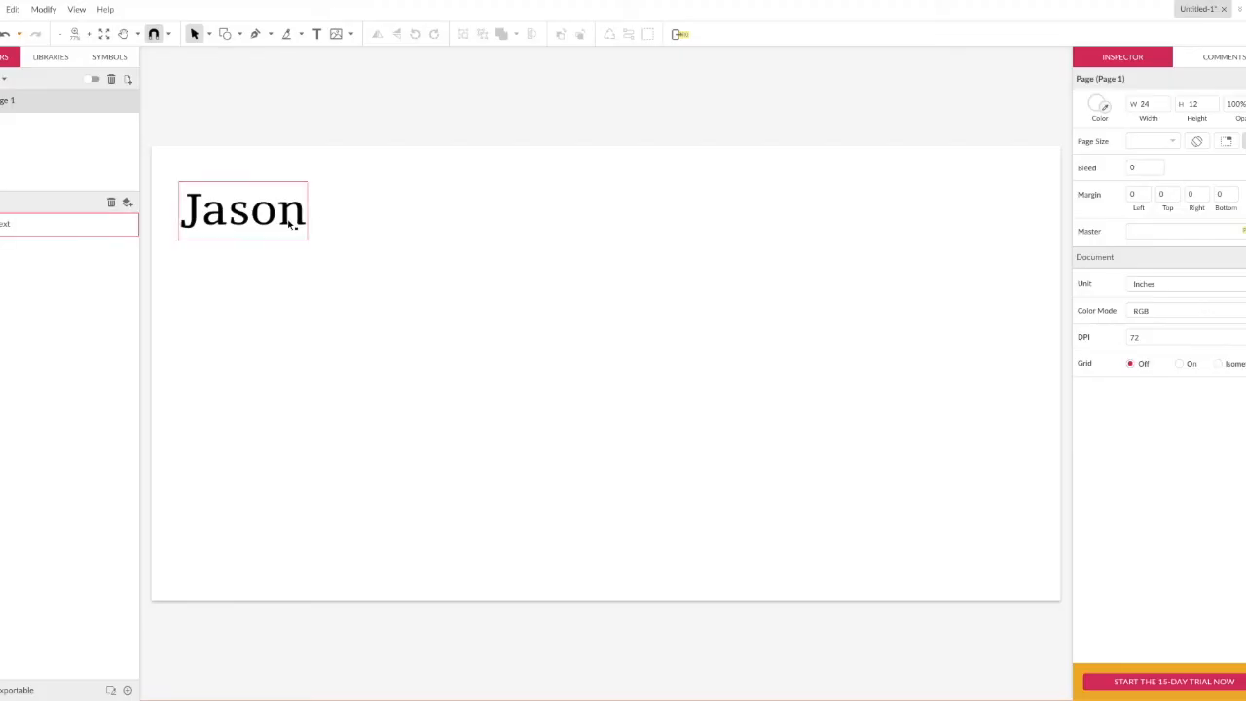
- Duplicate the name text beside the original and convert the copy to a path
{"action": "left_click_drag", "start_coordinate": [289, 224], "coordinate": [434, 211]}
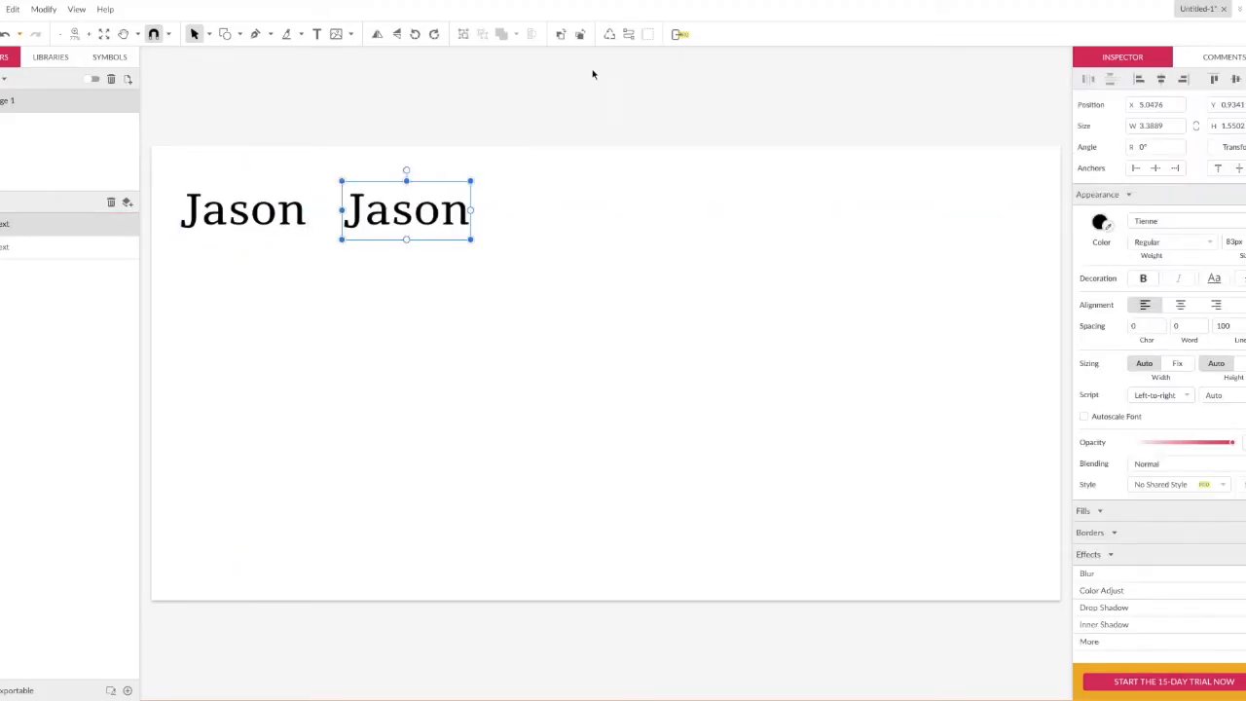
{"action": "left_click", "coordinate": [630, 34]}
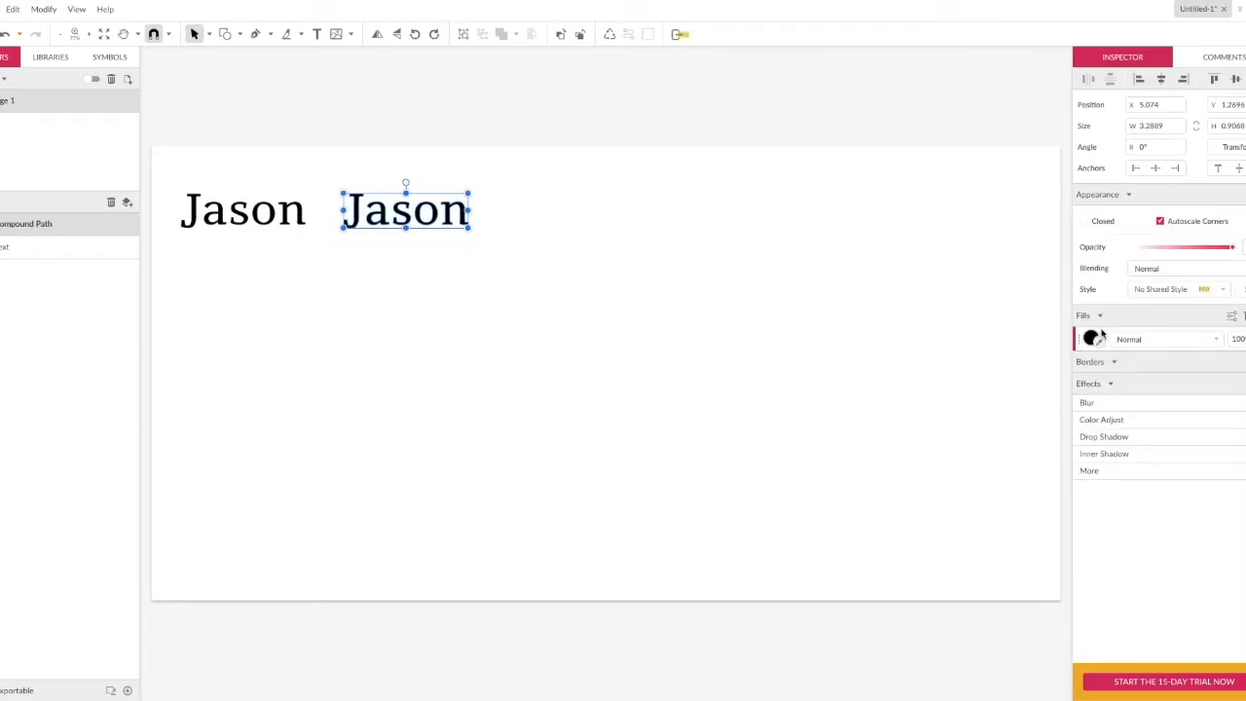
- Remove the fill from the copied name and give it a 1 px blue border
{"action": "left_click", "coordinate": [1244, 316]}
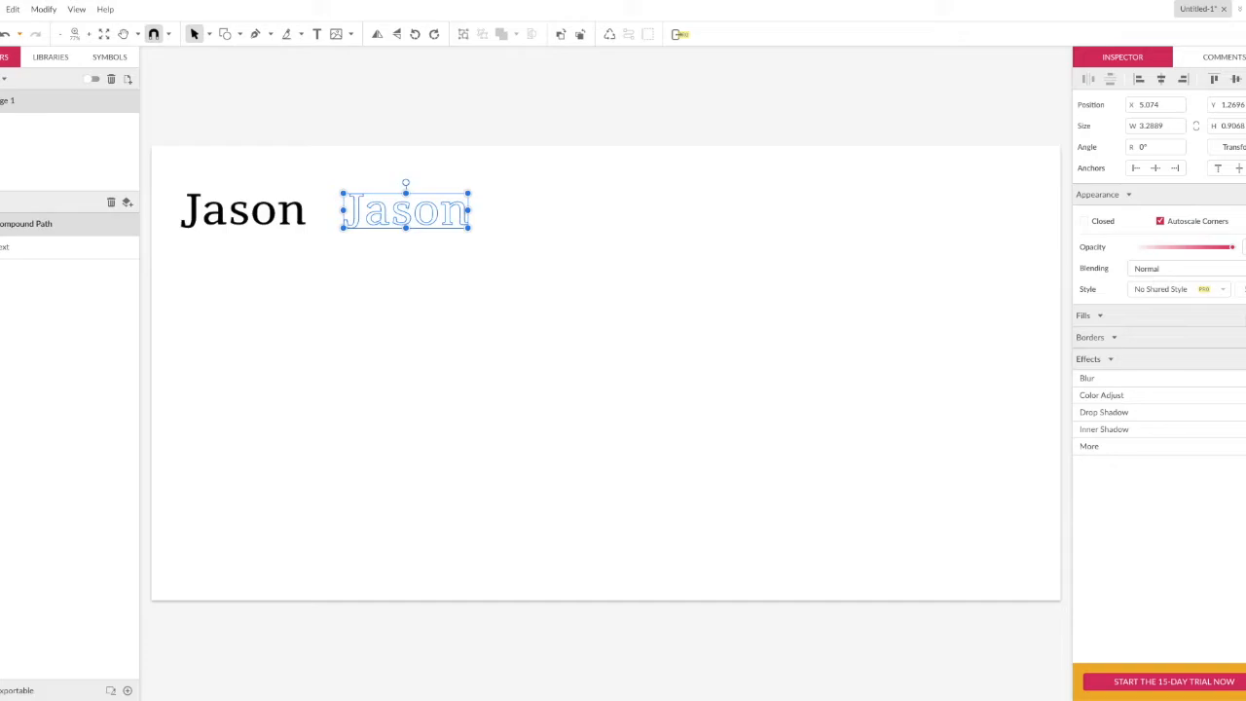
{"action": "left_click", "coordinate": [1243, 336]}
{"action": "left_click", "coordinate": [1090, 360]}
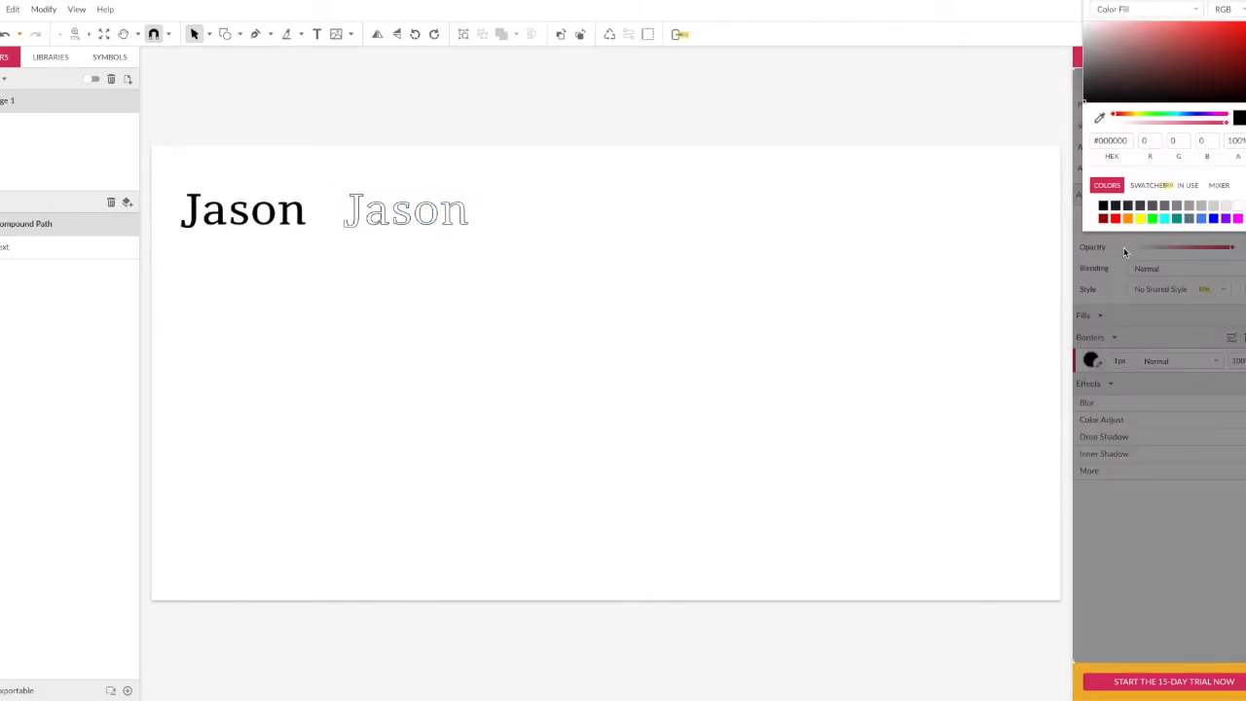
{"action": "left_click", "coordinate": [1203, 220]}
- Duplicate the blue outlined name beside it and change the new copy's border color to red
{"action": "left_click", "coordinate": [567, 228]}
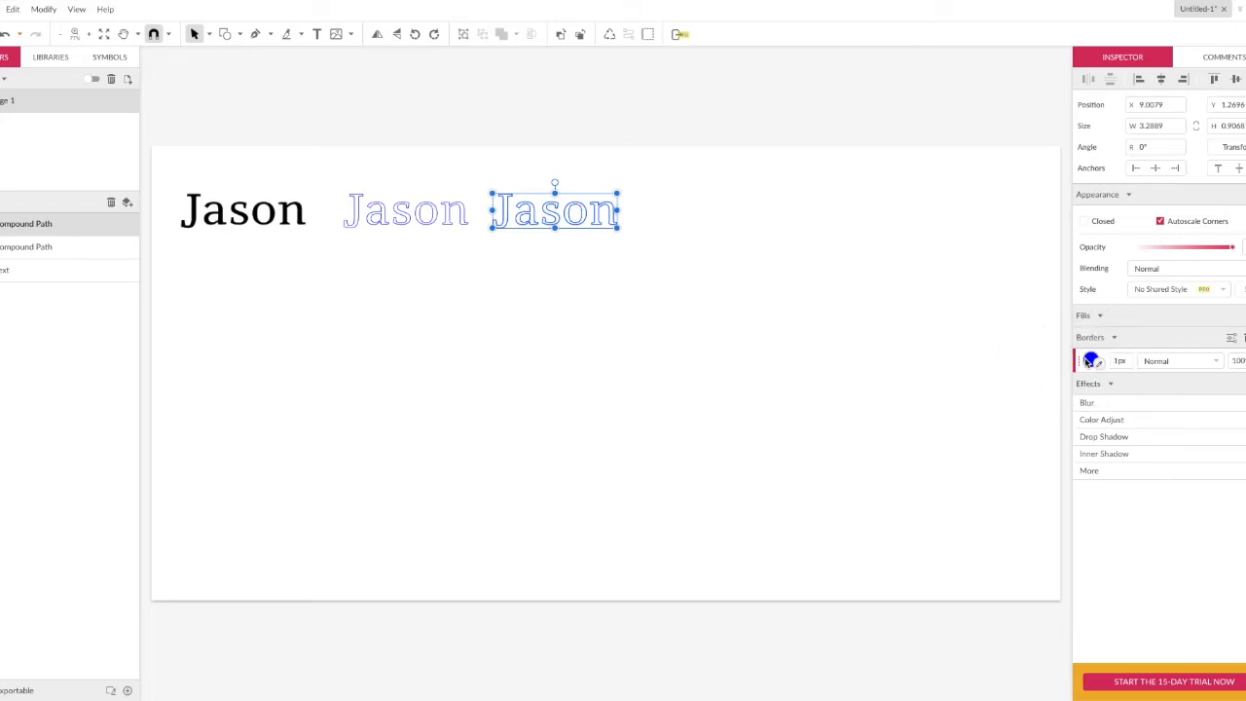
{"action": "left_click", "coordinate": [1091, 360]}
{"action": "left_click", "coordinate": [1115, 593]}
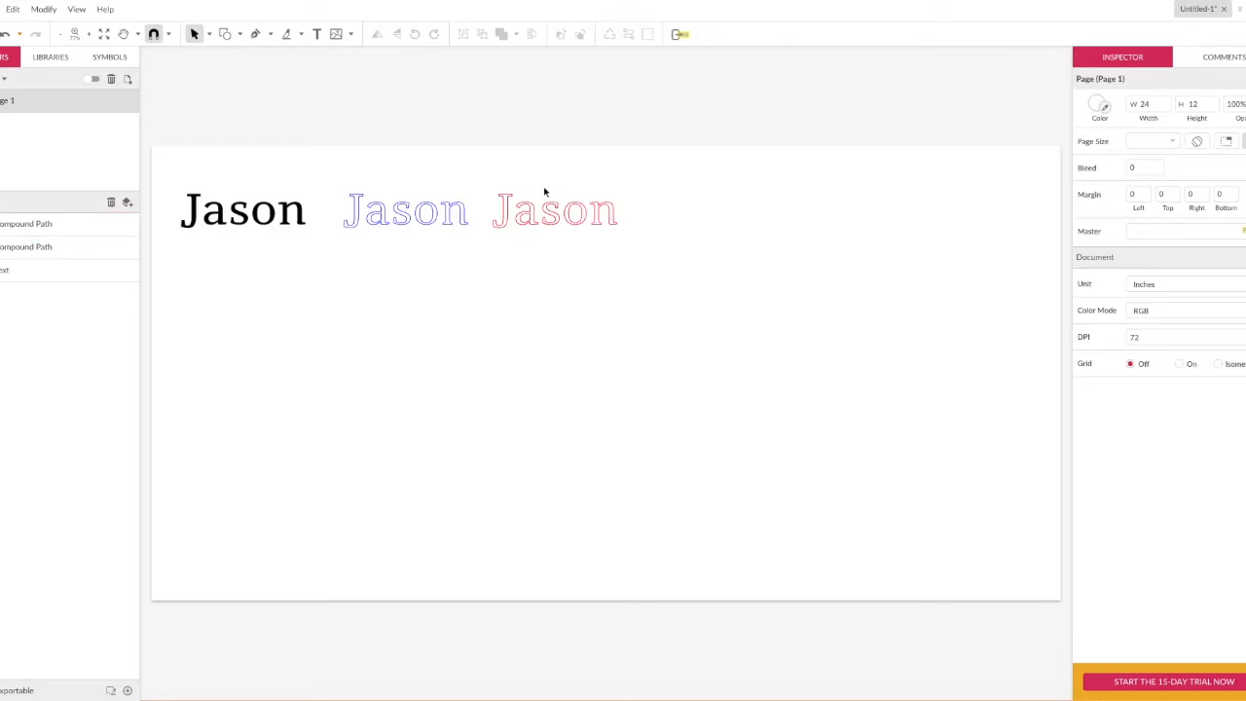
- Delete the blue and red outlined copies of the name
{"action": "left_click_drag", "start_coordinate": [331, 183], "coordinate": [686, 264]}
{"action": "key", "text": "Delete"}
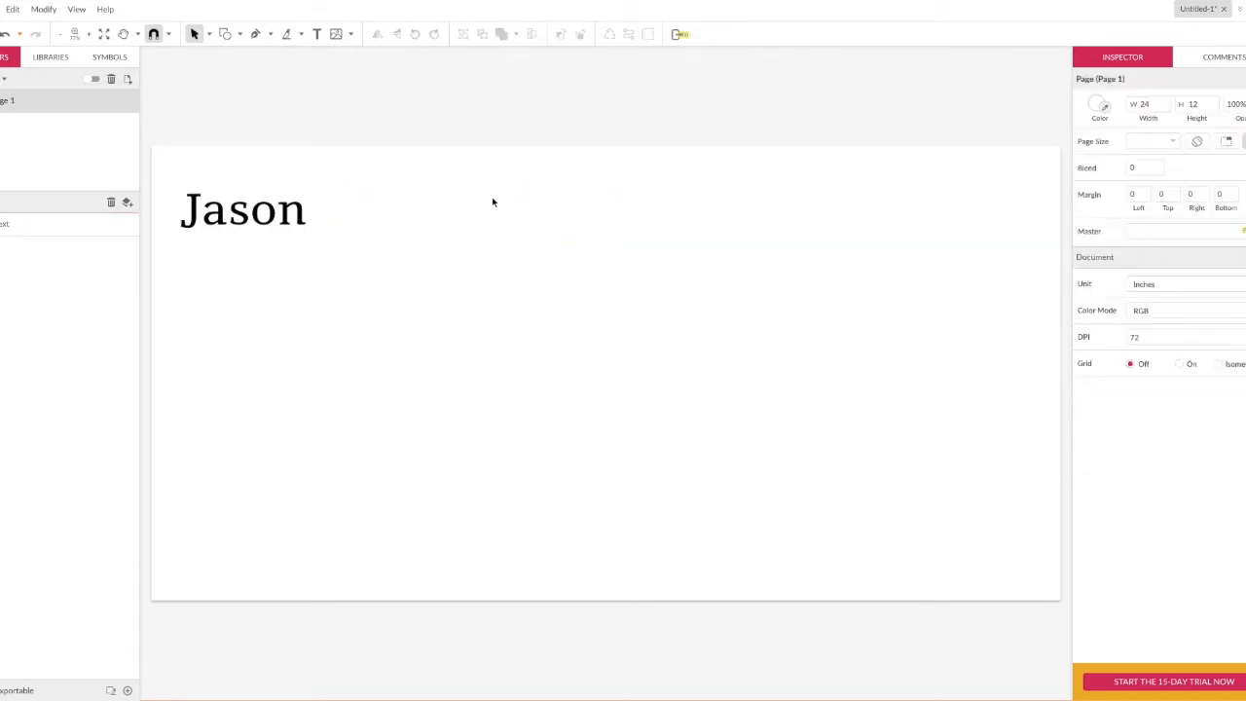
- Shift the remaining name text slightly to the right on the page
{"action": "left_click_drag", "start_coordinate": [243, 209], "coordinate": [294, 206]}
{"action": "left_click", "coordinate": [261, 137]}
- Draw a rectangle about 4.58 by 2.05 inches around the name and round its corners to about 0.58
{"action": "left_click", "coordinate": [239, 34]}
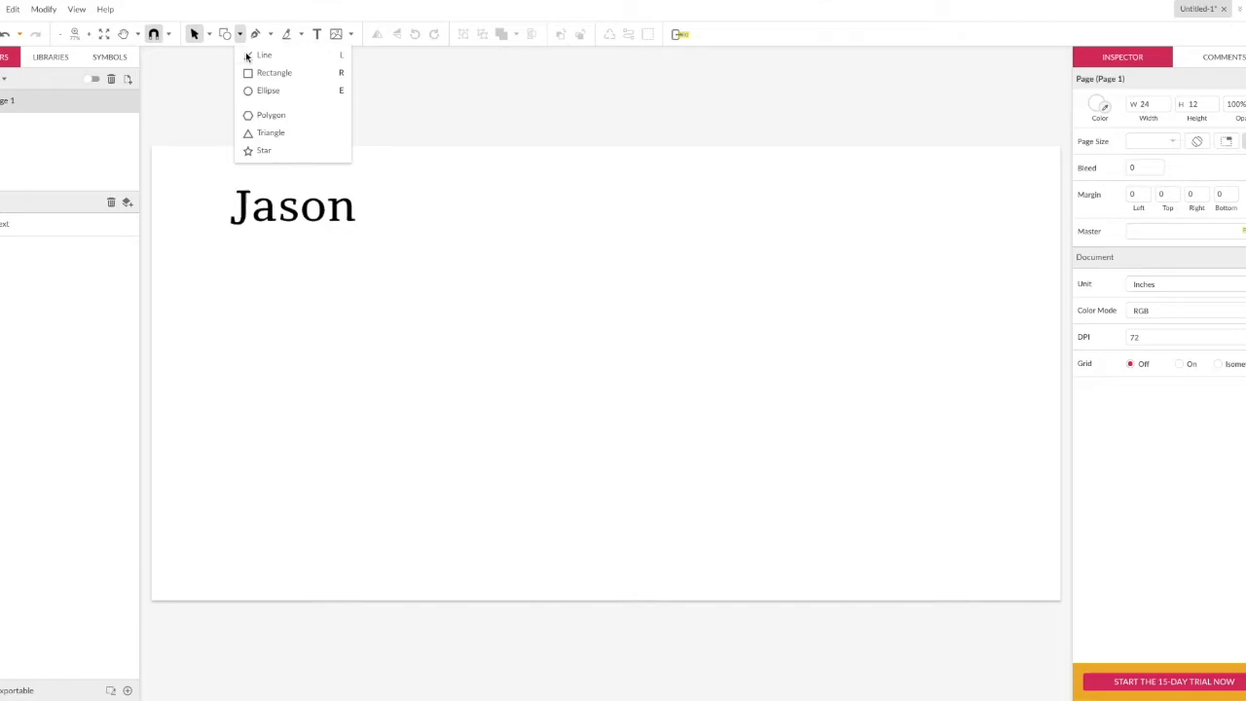
{"action": "left_click", "coordinate": [261, 72]}
{"action": "mouse_move", "coordinate": [220, 177]}
{"action": "left_mouse_down"}
{"action": "mouse_move", "coordinate": [394, 255]}
{"action": "mouse_move", "coordinate": [347, 247]}
{"action": "left_mouse_up"}
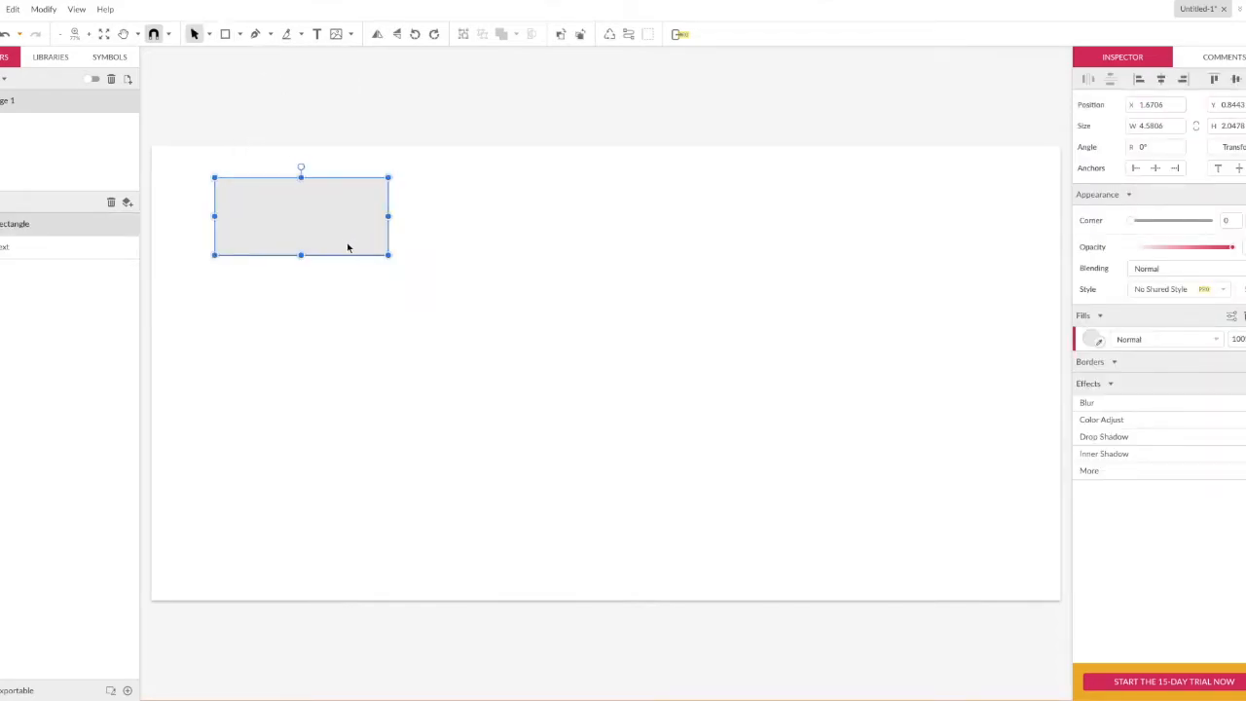
{"action": "left_click_drag", "start_coordinate": [381, 185], "coordinate": [359, 205]}
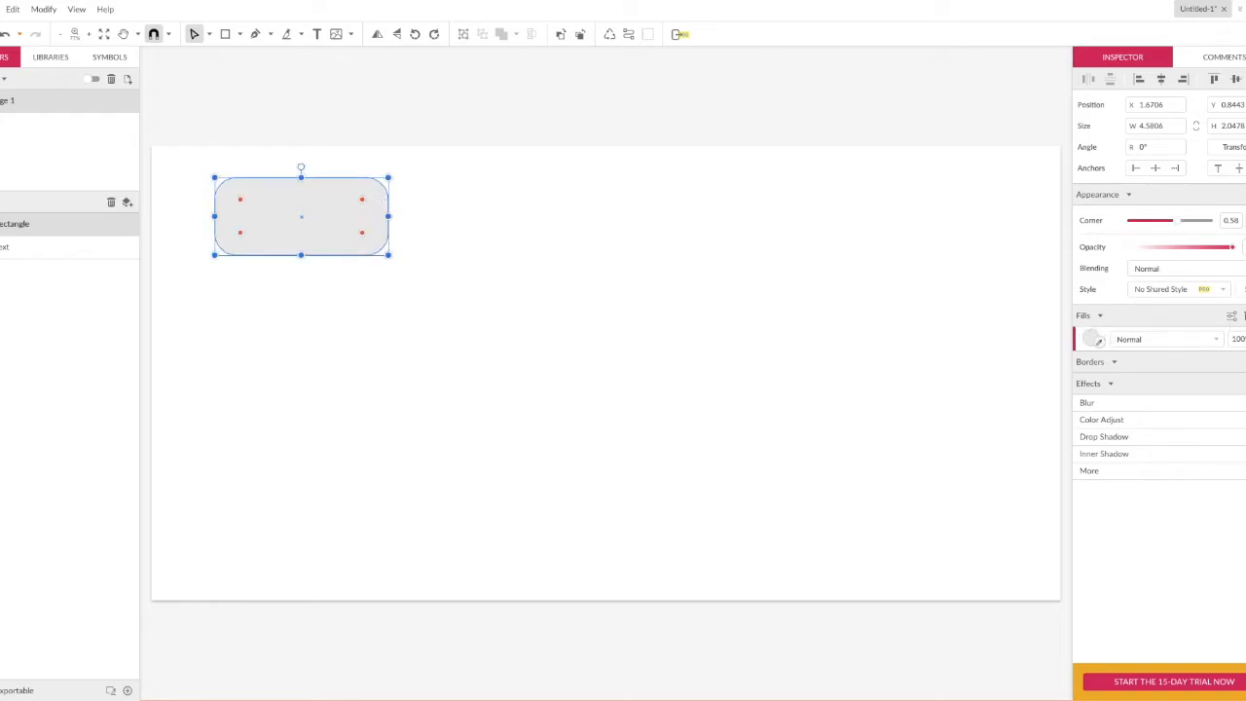
- Replace the rounded rectangle's fill with a 1 px red border
{"action": "left_click", "coordinate": [1101, 360]}
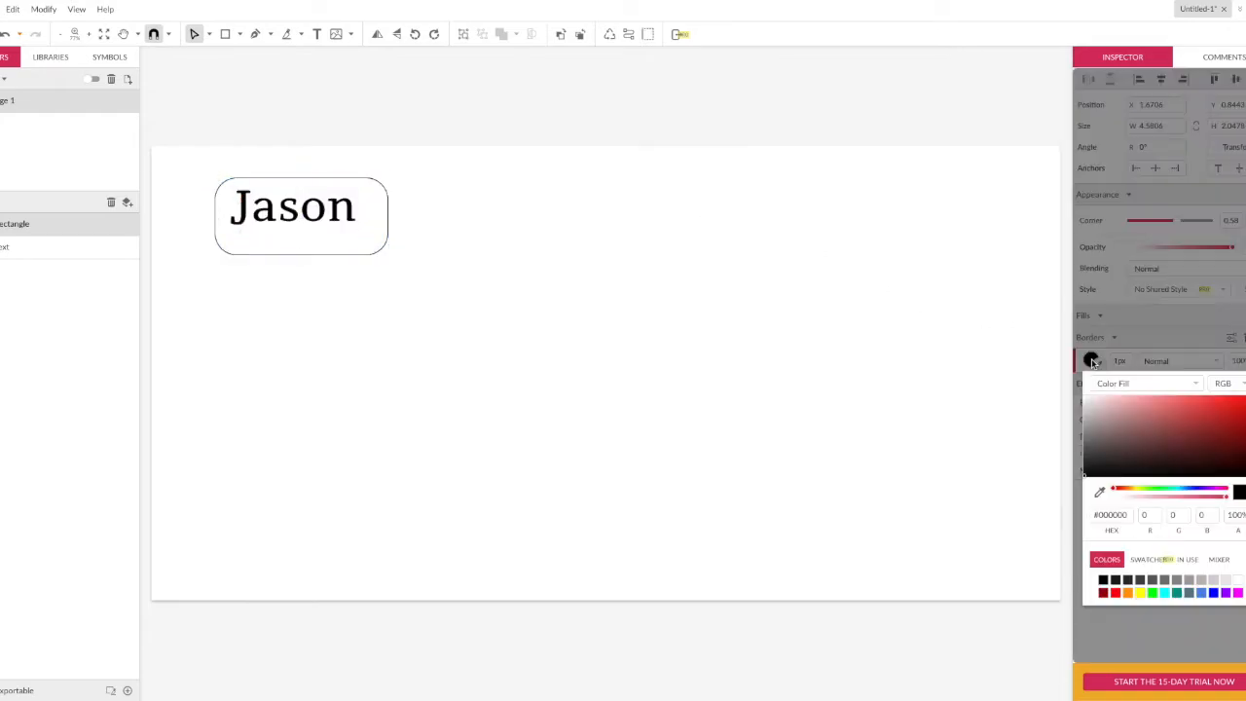
{"action": "left_click", "coordinate": [1115, 592]}
{"action": "left_click", "coordinate": [501, 266]}
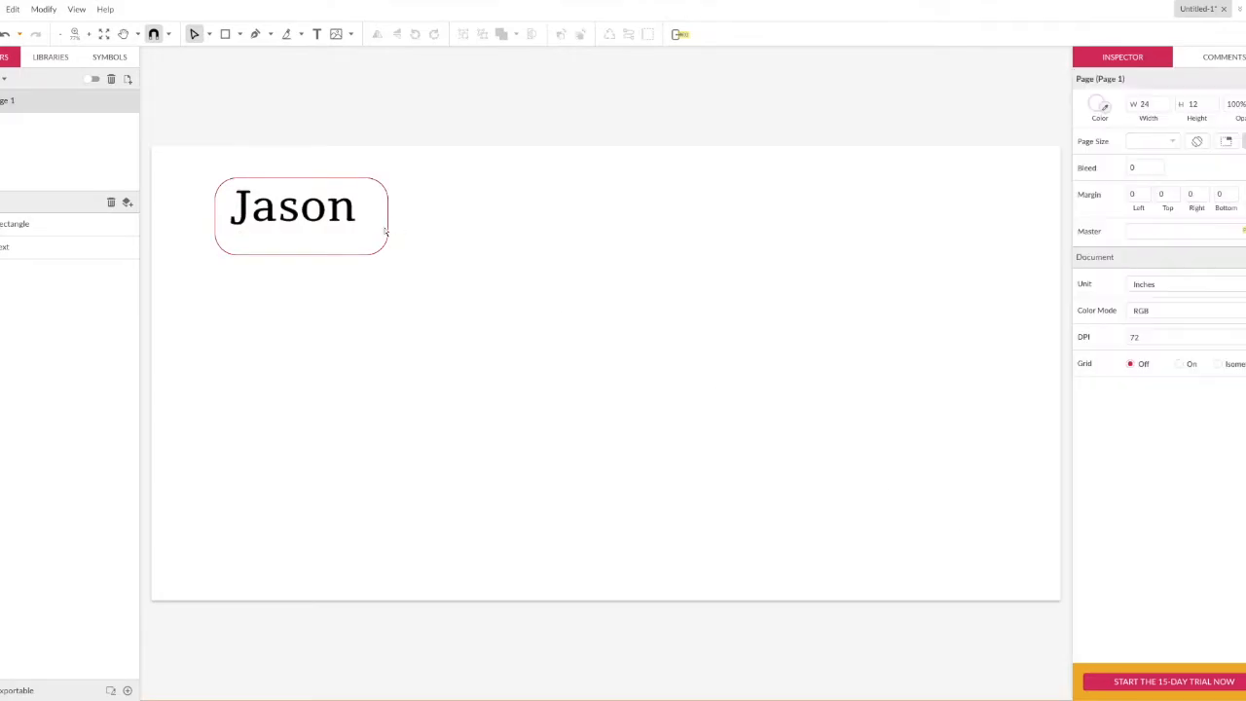
- Shift the rounded rectangle up and left, and draw a circle about 0.43 inches wide inside it, left of the name
{"action": "left_click_drag", "start_coordinate": [389, 207], "coordinate": [368, 199]}
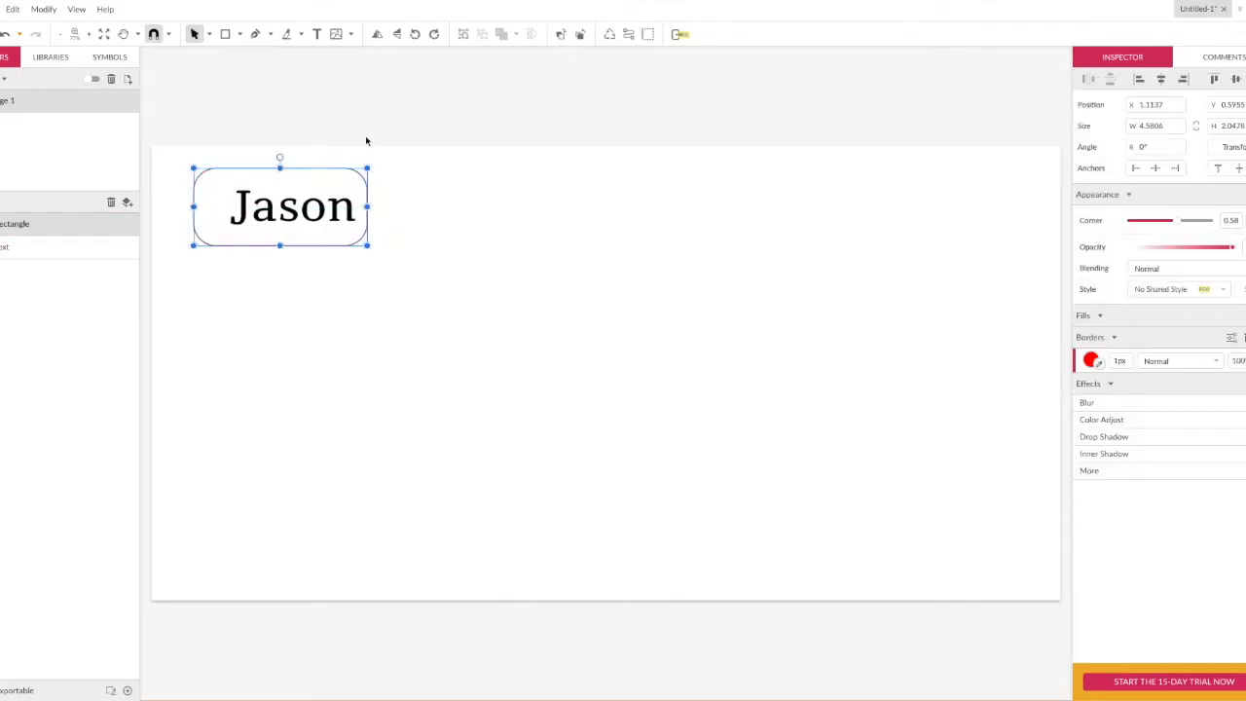
{"action": "left_click", "coordinate": [240, 35]}
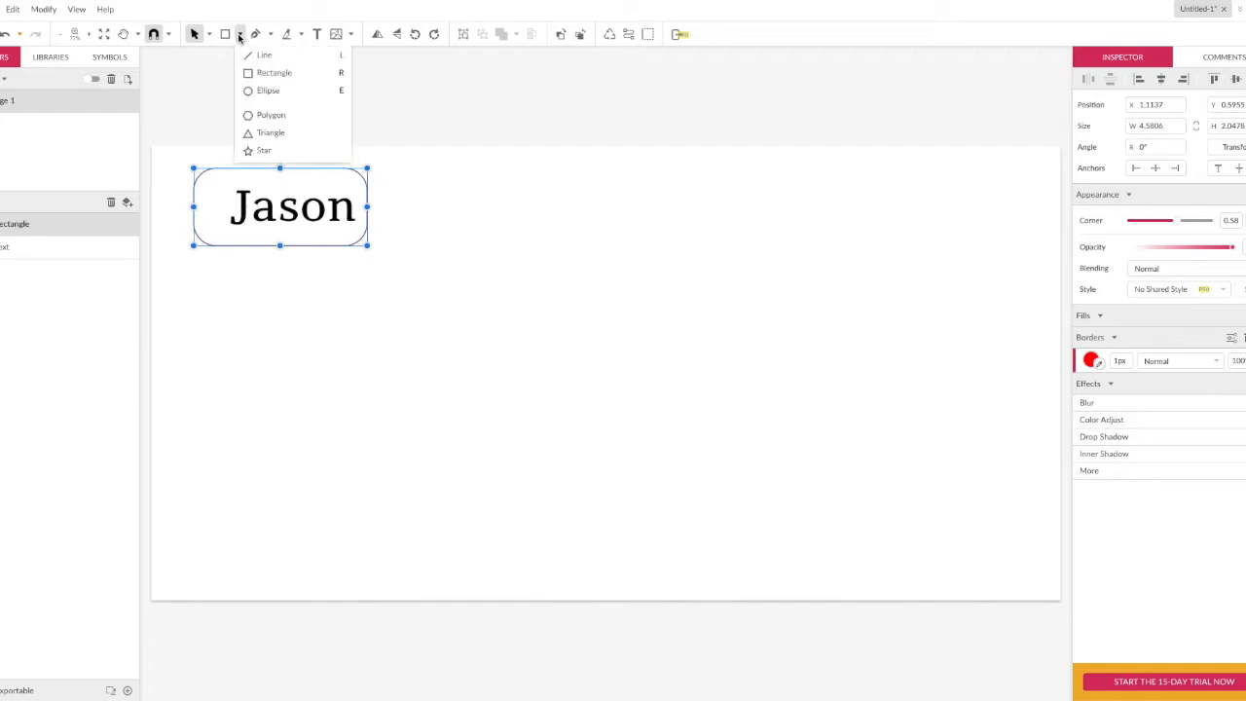
{"action": "left_click", "coordinate": [268, 91]}
{"action": "left_click_drag", "start_coordinate": [205, 199], "coordinate": [222, 218]}
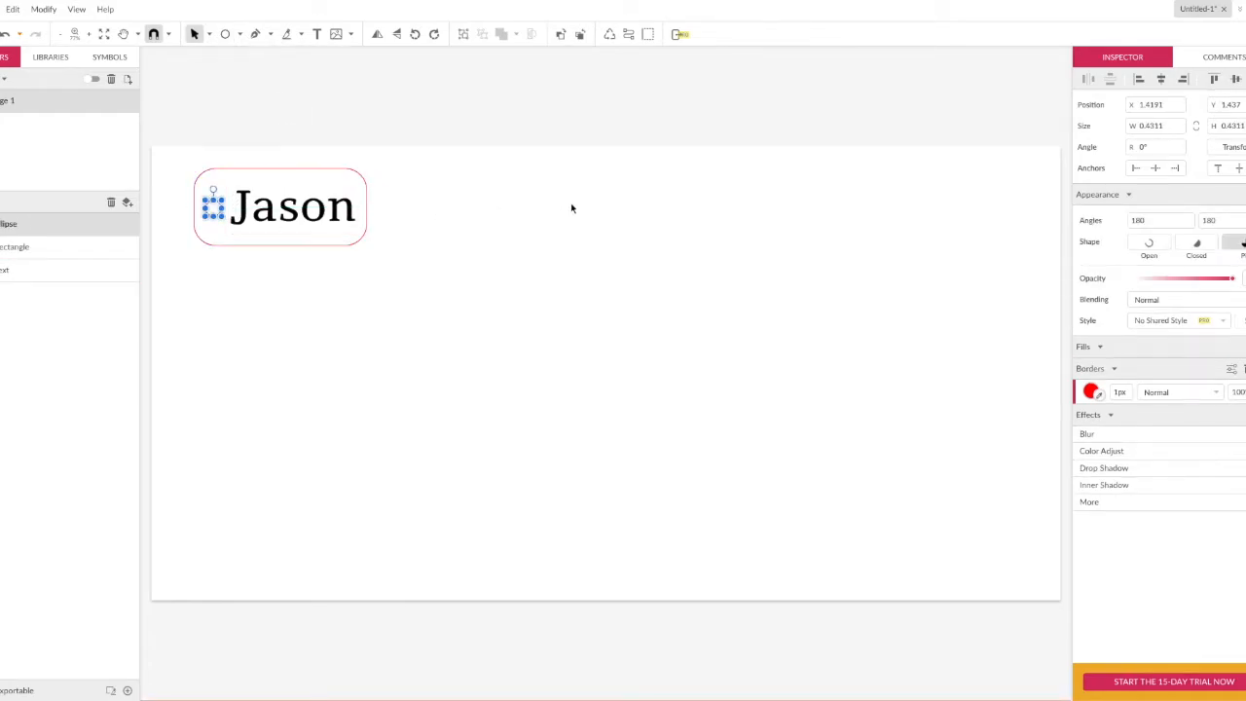
{"action": "left_click", "coordinate": [632, 325]}
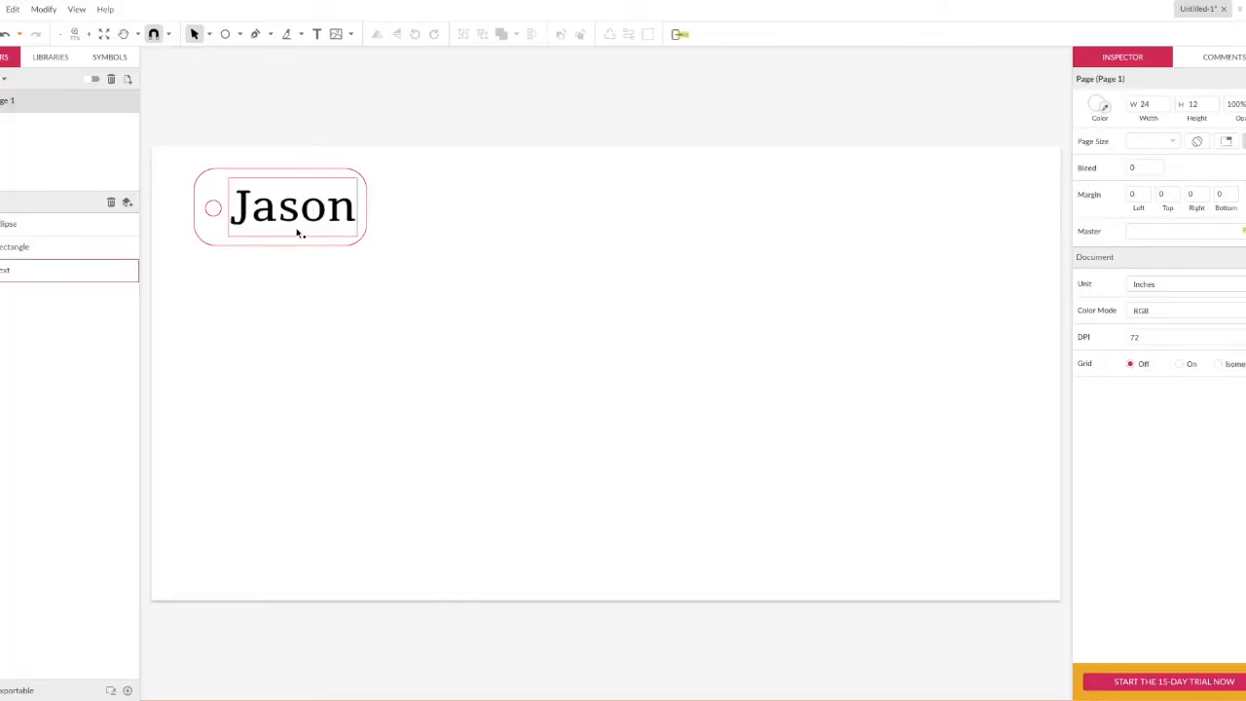
- Convert the name inside the tag to a path and scale it down to about 3.21 by 0.89 inches
{"action": "left_click", "coordinate": [282, 210]}
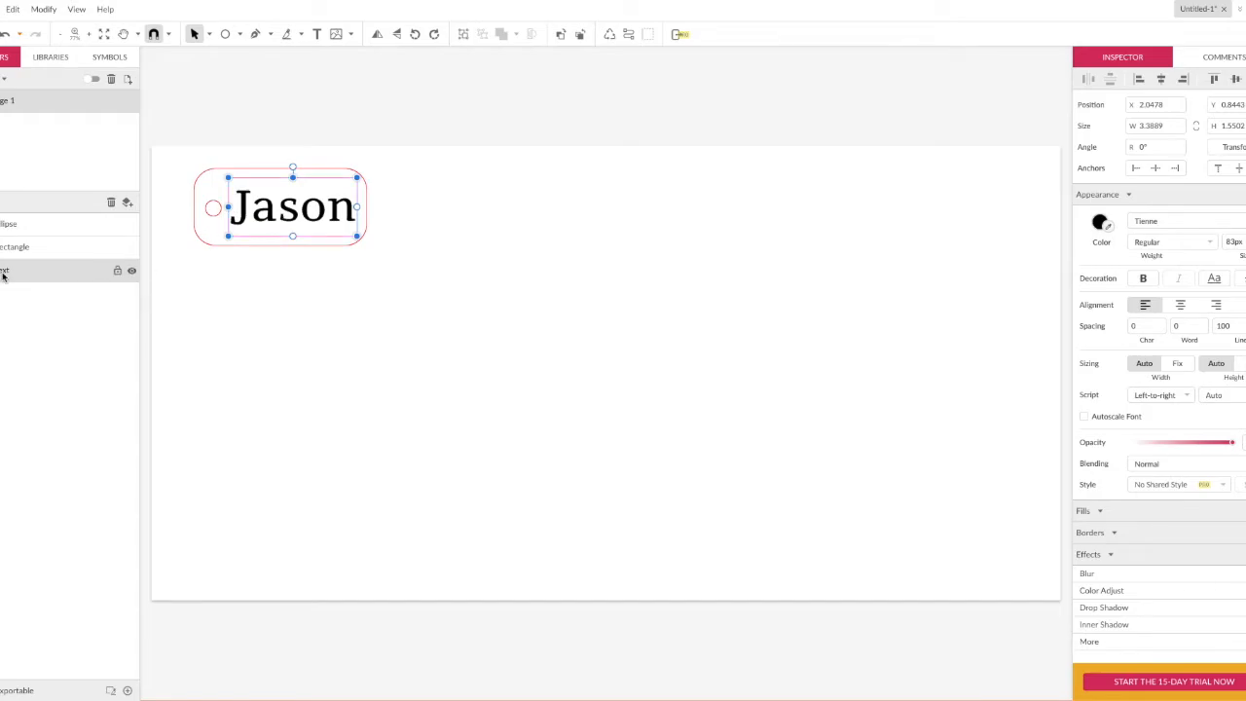
{"action": "left_click", "coordinate": [630, 42]}
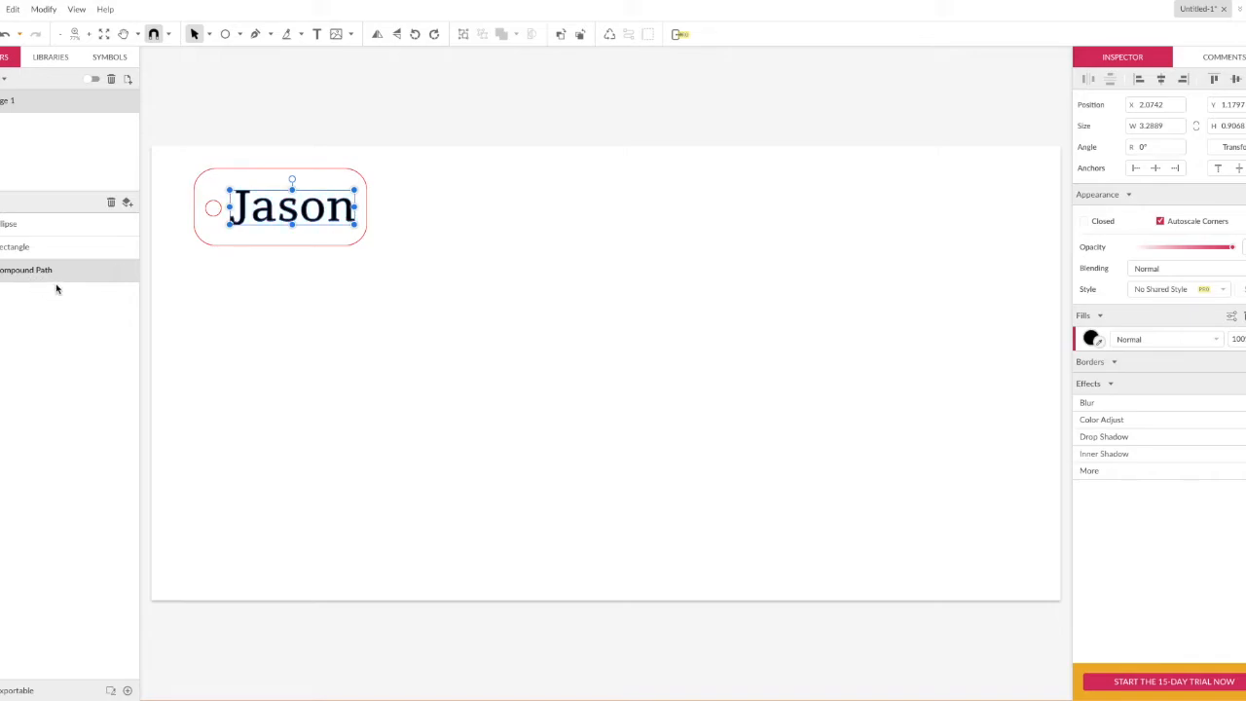
{"action": "left_click", "coordinate": [397, 242]}
{"action": "left_click", "coordinate": [324, 225]}
{"action": "mouse_move", "coordinate": [356, 225]}
{"action": "left_mouse_down"}
{"action": "mouse_move", "coordinate": [418, 244]}
{"action": "mouse_move", "coordinate": [351, 223]}
{"action": "left_mouse_up"}
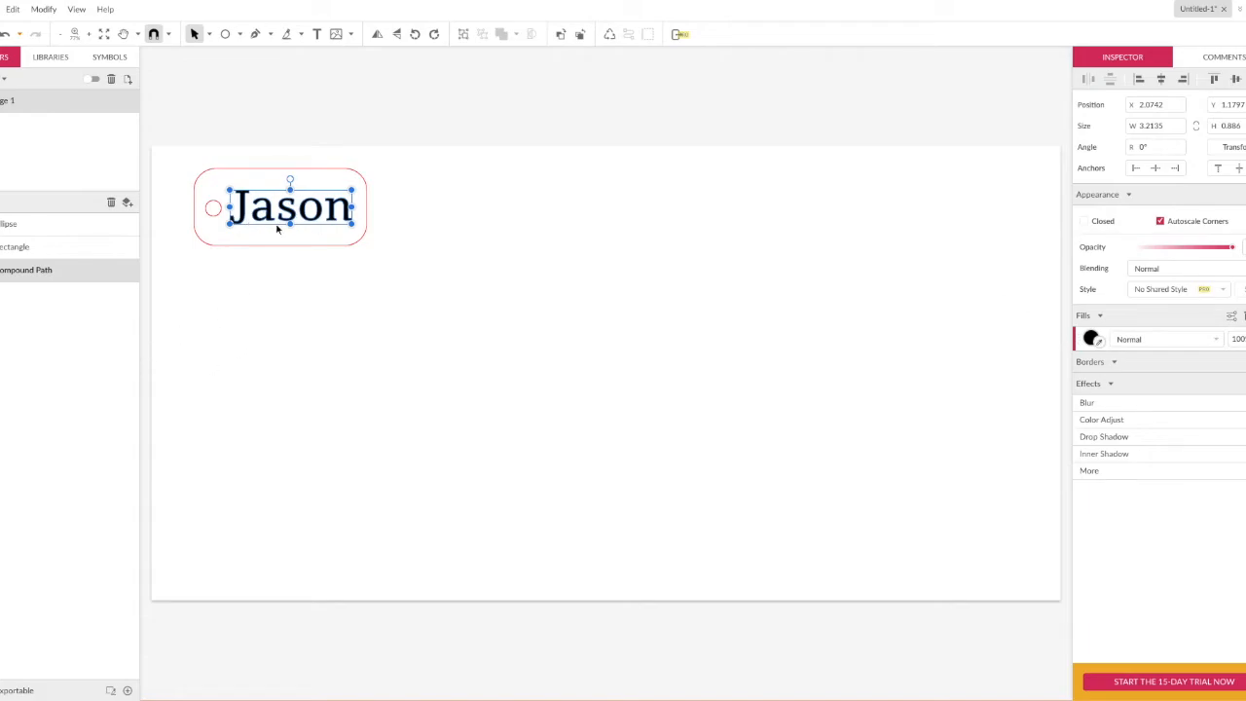
{"action": "left_click", "coordinate": [223, 177]}
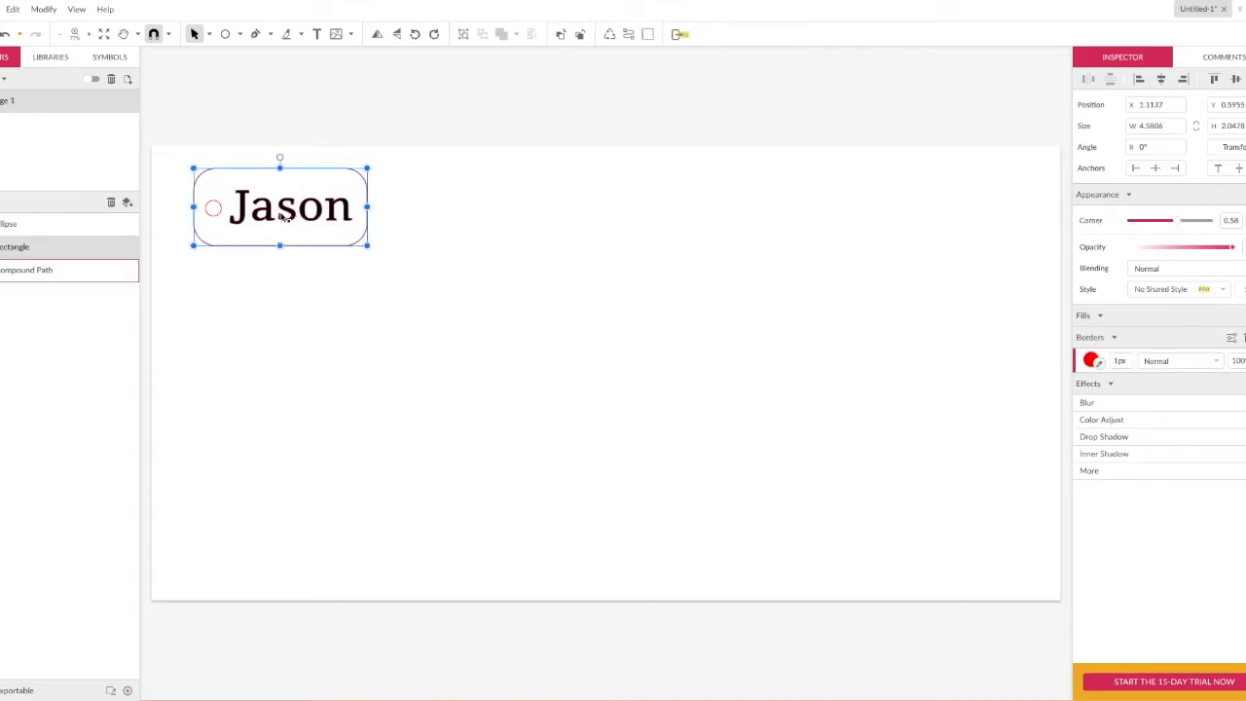
{"action": "left_click", "coordinate": [294, 212]}
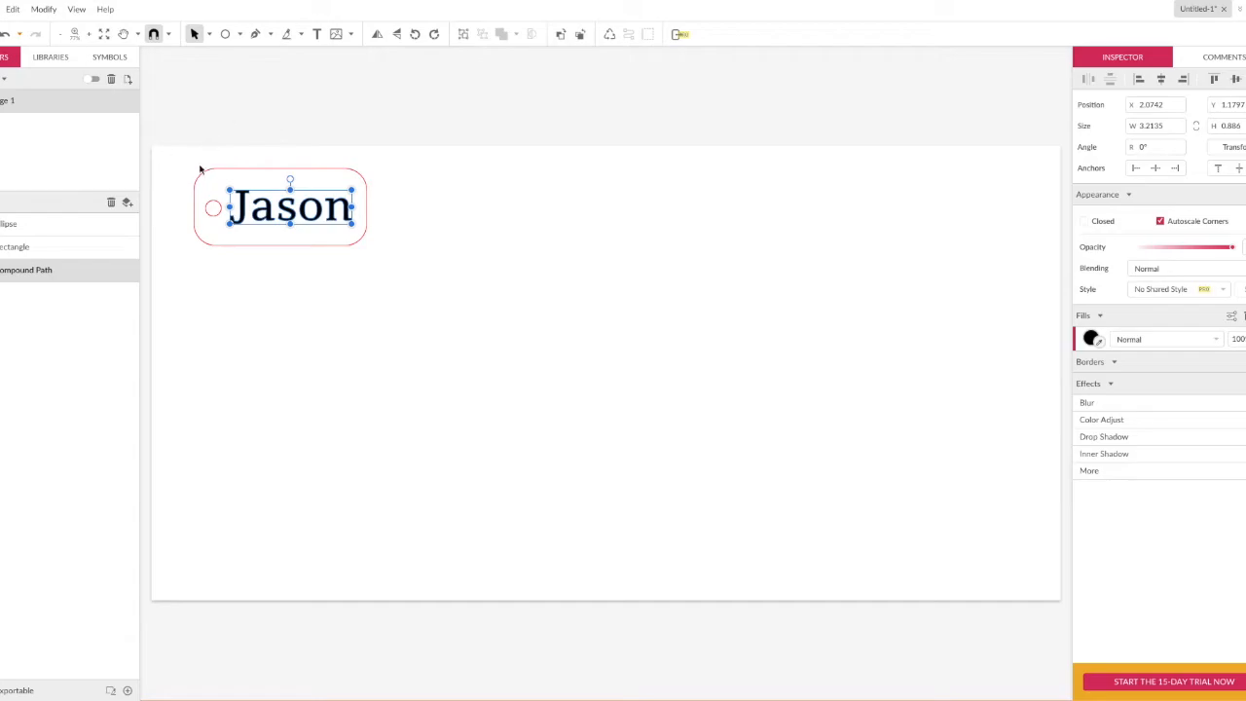
{"action": "left_click", "coordinate": [396, 173]}
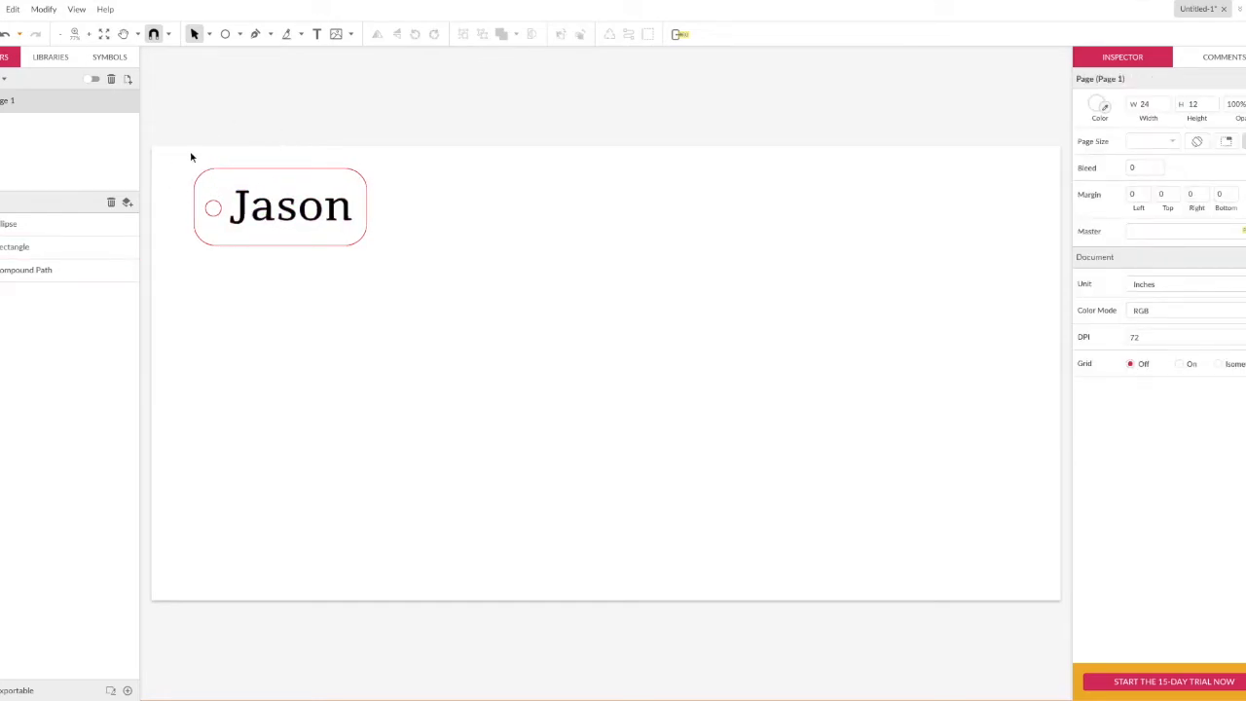
- Add the yellow smiling emoji with its tongue out from the emoji library beside the name tag and enlarge it to about 7.91 by 7.02 inches
{"action": "left_click", "coordinate": [54, 61]}
{"action": "left_click", "coordinate": [7, 187]}
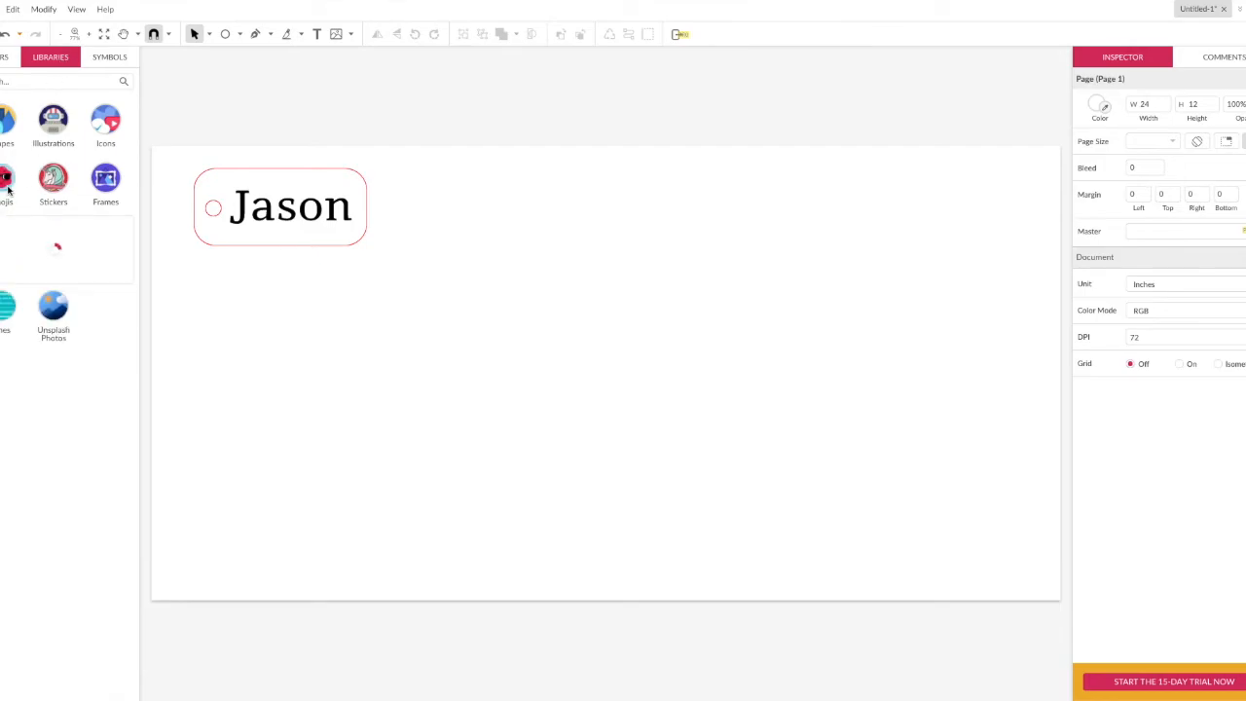
{"action": "scroll", "coordinate": [46, 312], "scroll_direction": "down", "scroll_amount": 5}
{"action": "left_click_drag", "start_coordinate": [92, 357], "coordinate": [542, 220]}
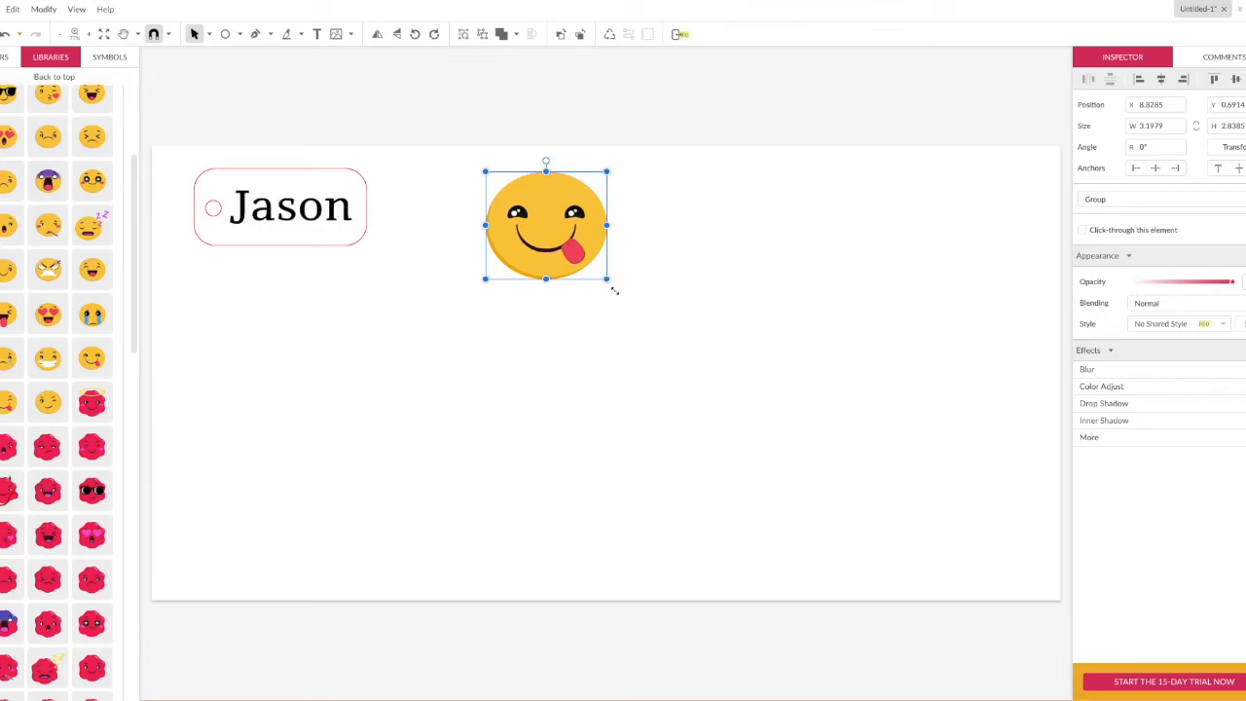
{"action": "left_click_drag", "start_coordinate": [607, 278], "coordinate": [785, 436]}
{"action": "left_click", "coordinate": [435, 249]}
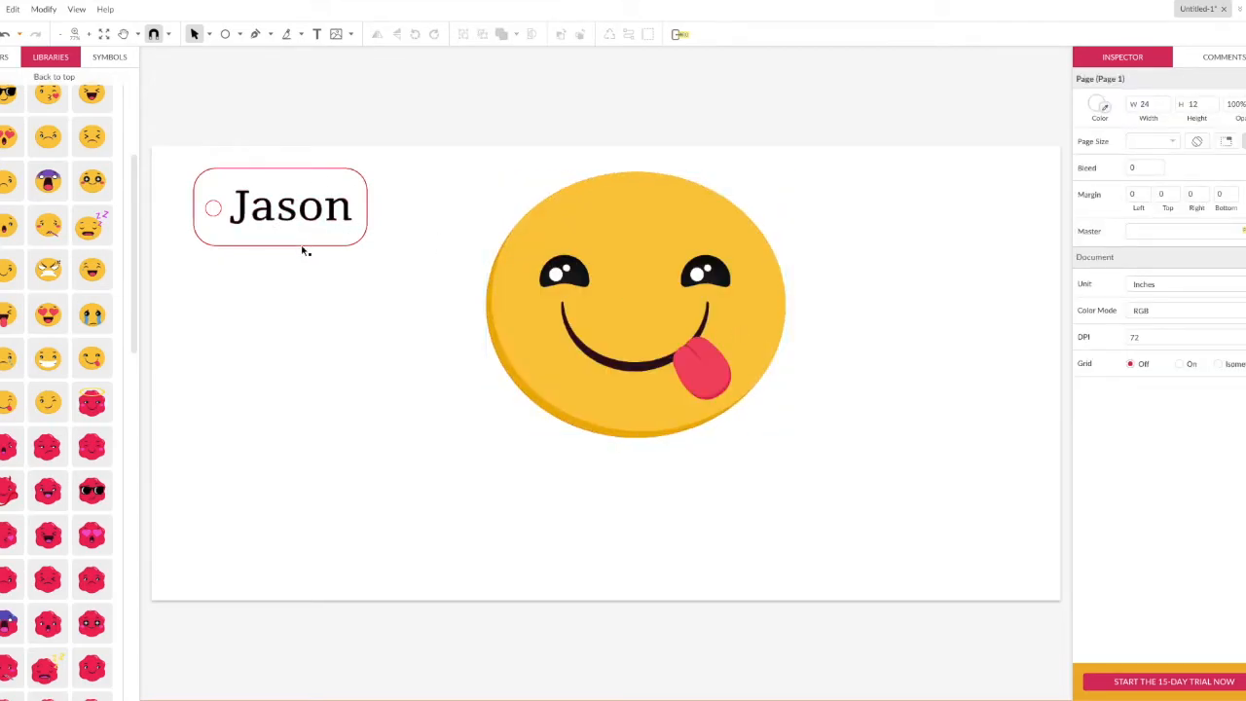
- Delete the lighter yellow front ellipse of the emoji's face
{"action": "left_click", "coordinate": [638, 231]}
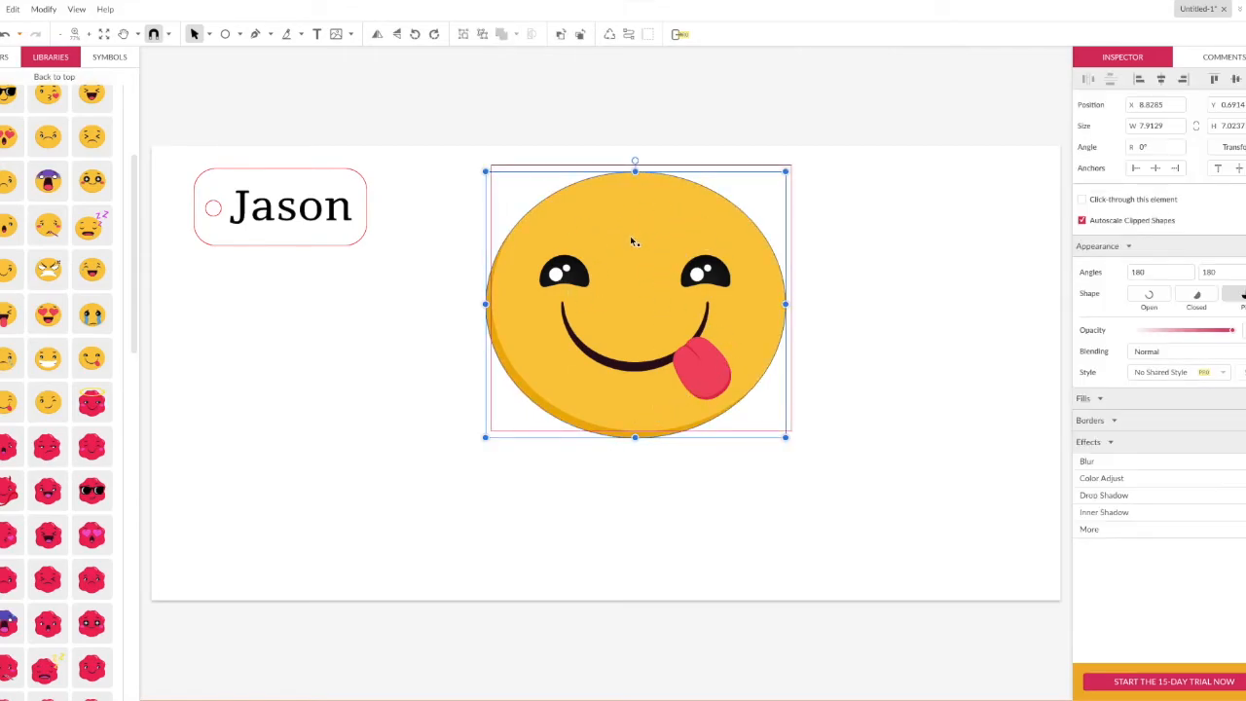
{"action": "left_click", "coordinate": [625, 243]}
{"action": "key", "text": "Delete"}
{"action": "left_click", "coordinate": [580, 244]}
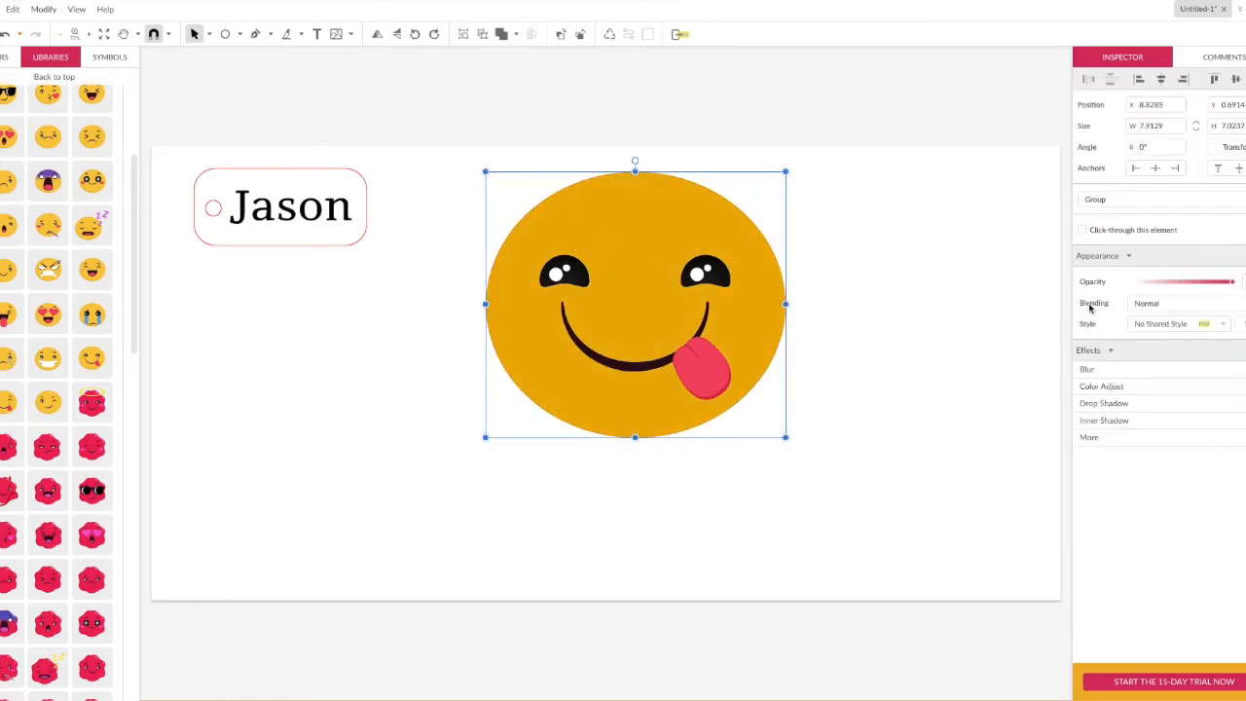
- Remove the fill from the emoji's remaining face ellipse and replace its 4.7-point white border with a new thin black one
{"action": "double_click", "coordinate": [770, 279]}
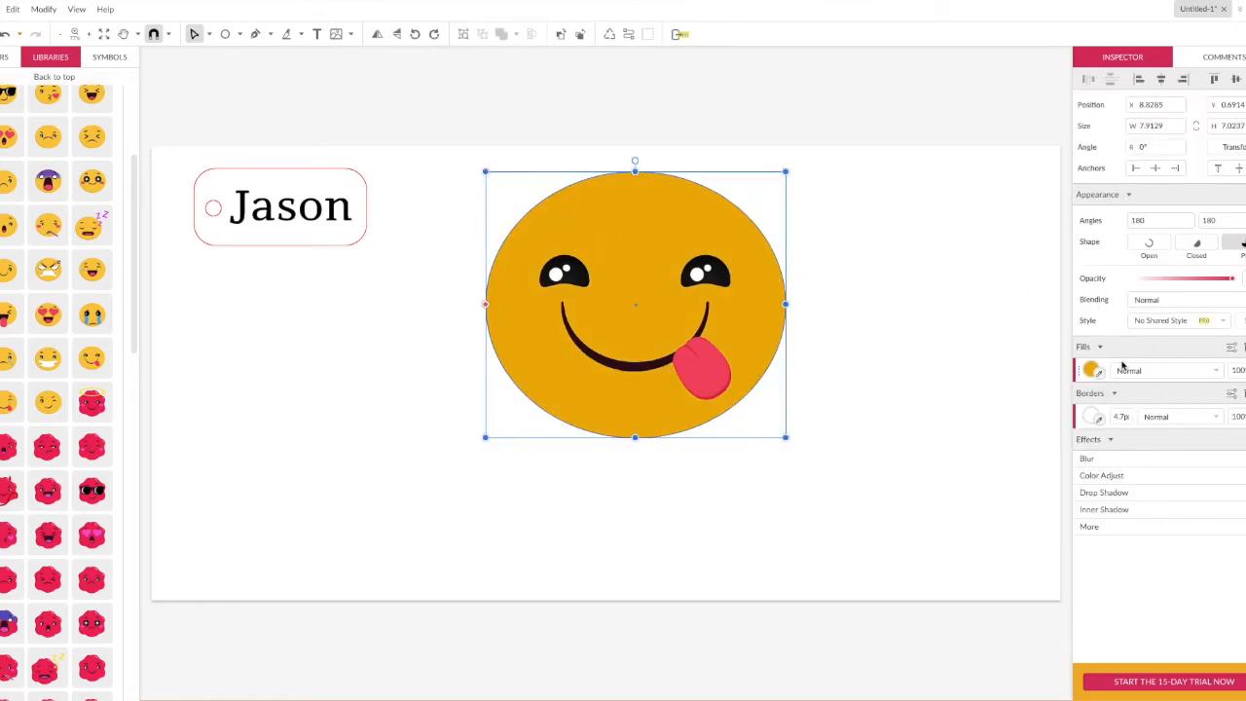
{"action": "left_click", "coordinate": [1243, 351]}
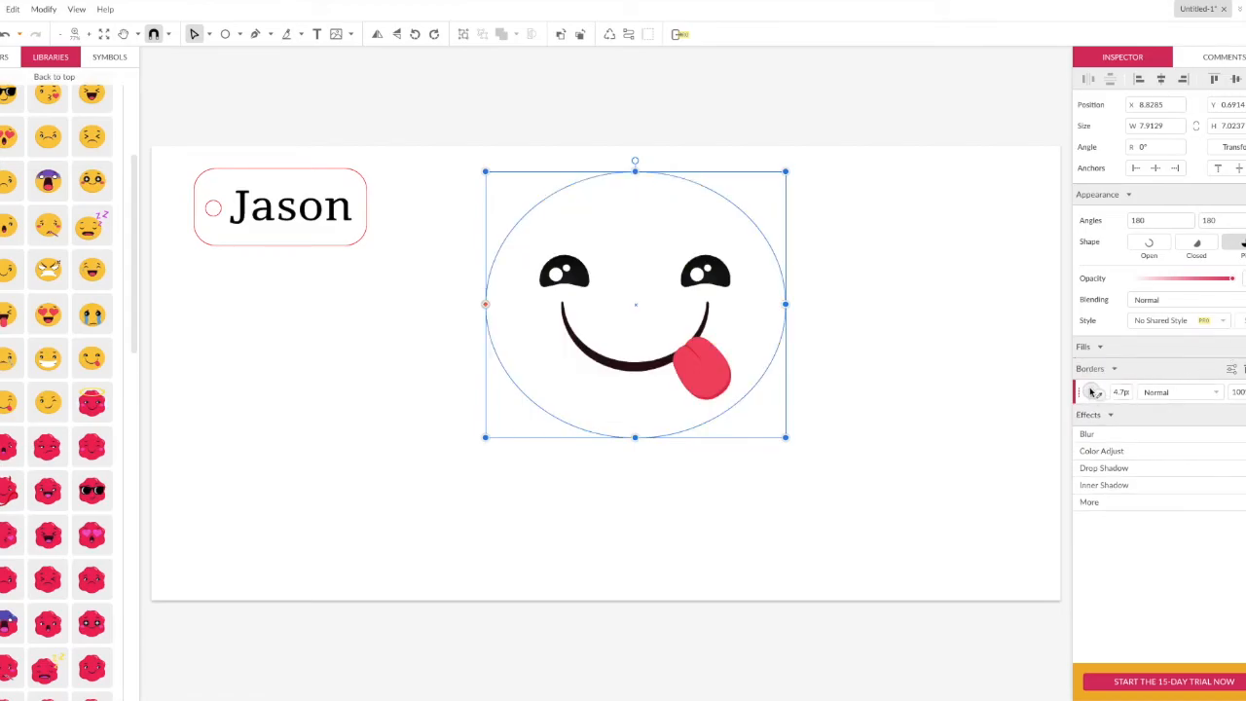
{"action": "left_click", "coordinate": [1243, 369]}
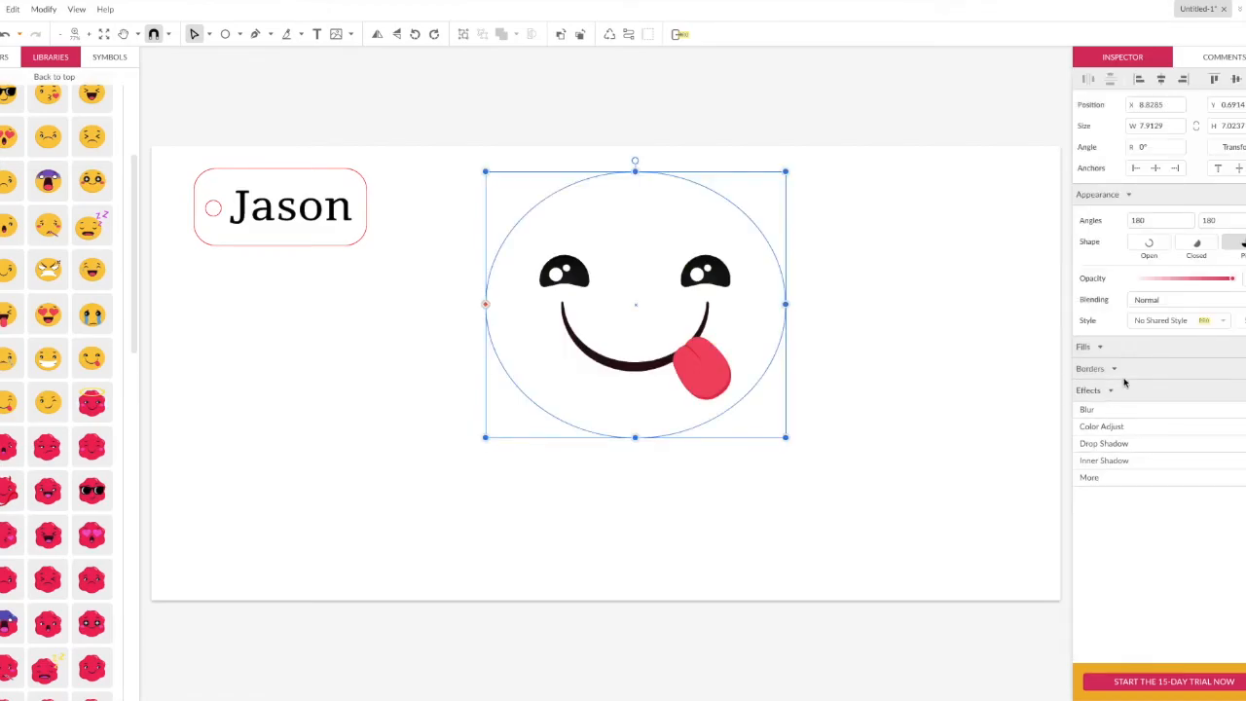
{"action": "left_click", "coordinate": [1243, 369]}
{"action": "left_click", "coordinate": [855, 320]}
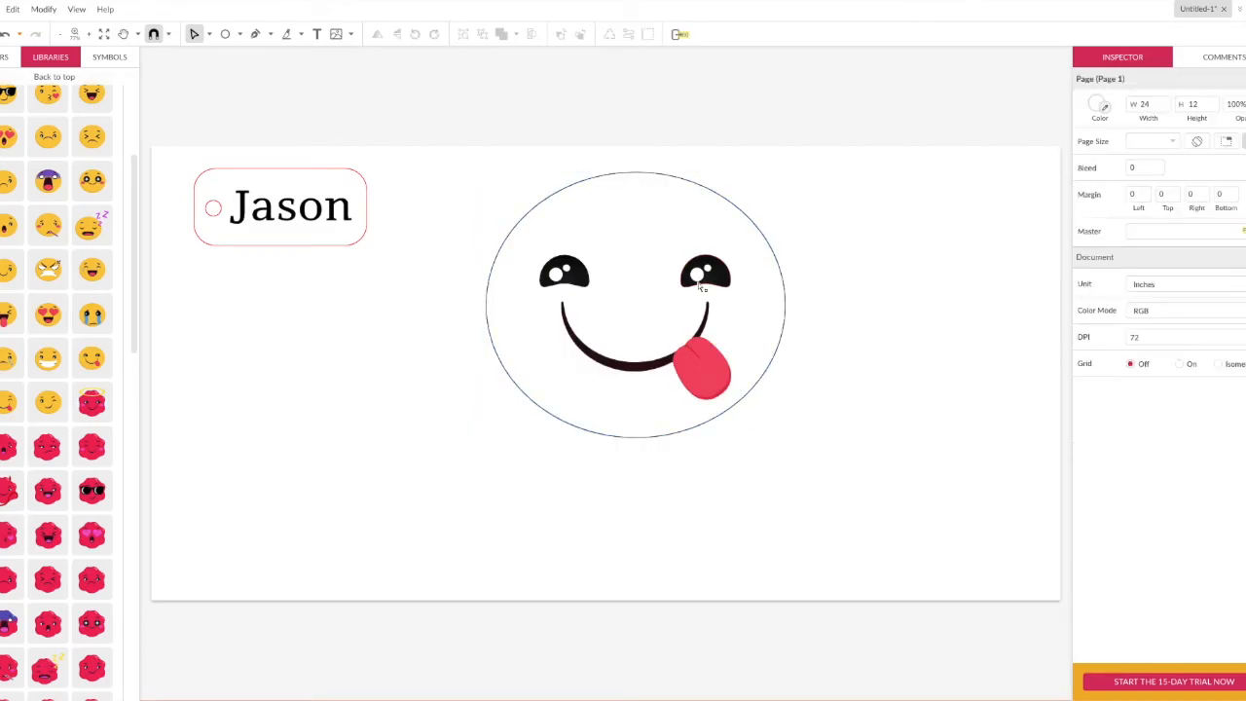
- Delete the lighter front shape of the emoji's tongue and fill the darker tongue shape behind it with black
{"action": "left_click", "coordinate": [703, 382]}
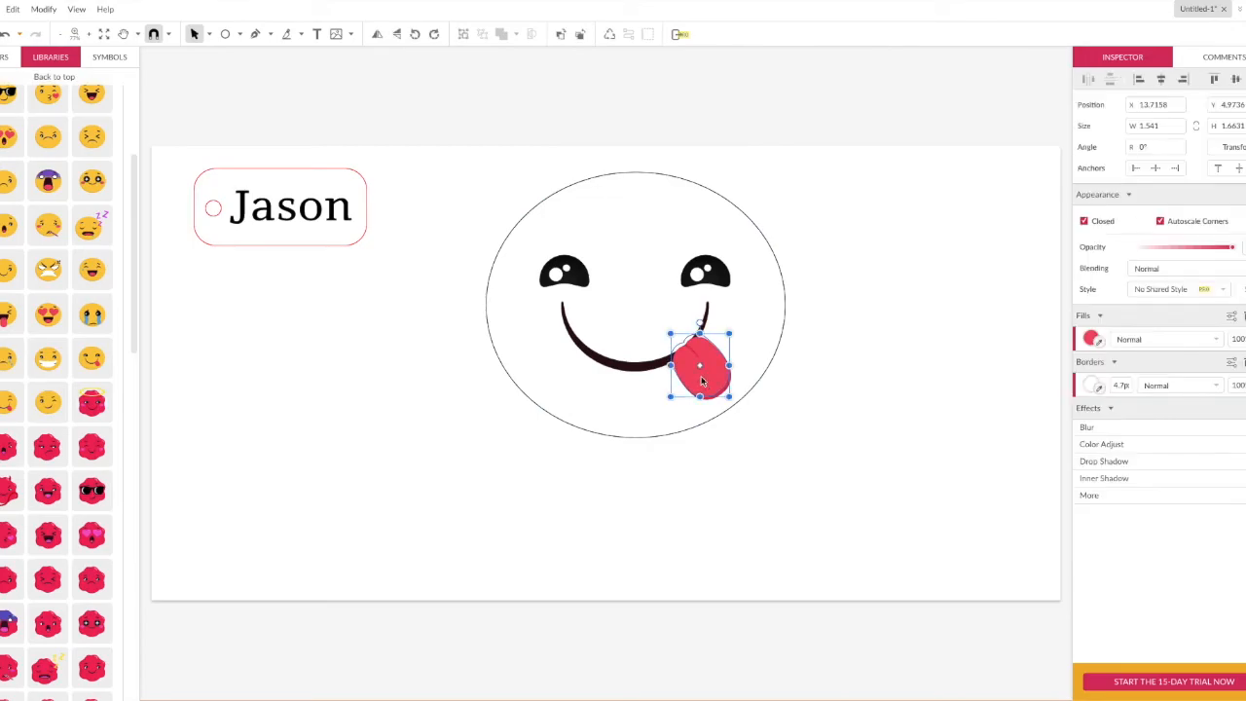
{"action": "key", "text": "Delete"}
{"action": "double_click", "coordinate": [711, 386]}
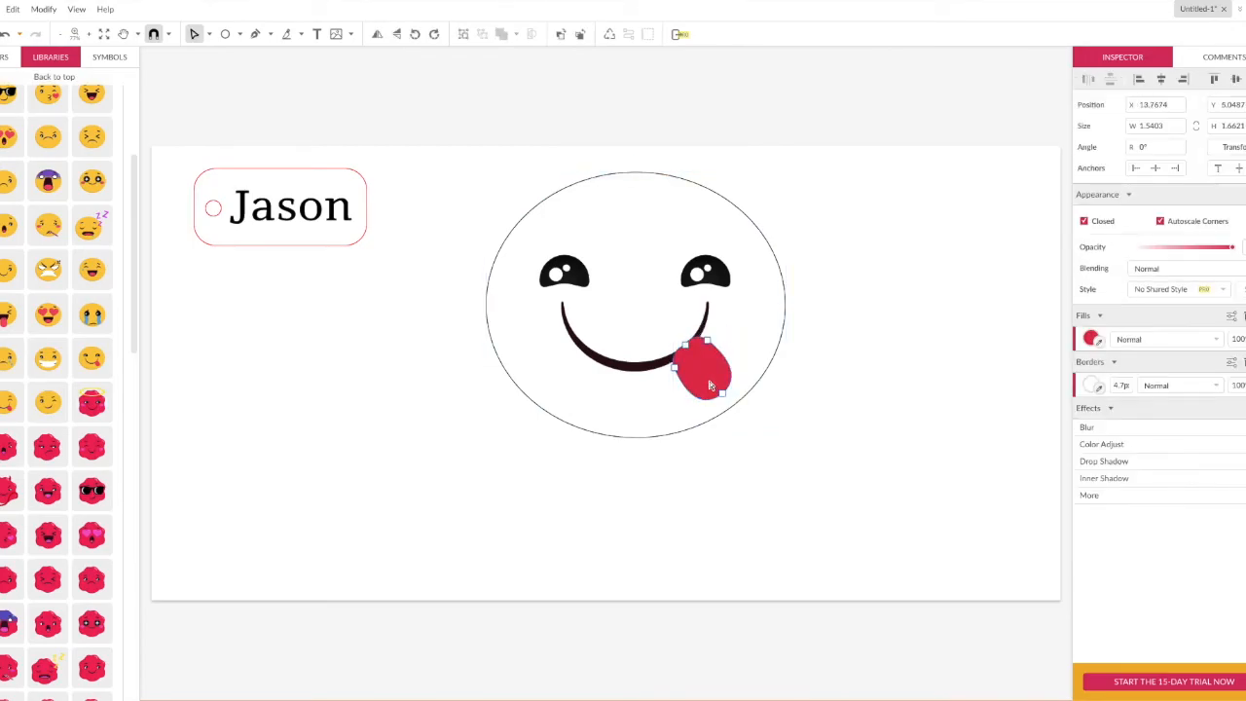
{"action": "left_click", "coordinate": [1094, 338]}
{"action": "left_click_drag", "start_coordinate": [1105, 429], "coordinate": [1069, 463]}
{"action": "left_click", "coordinate": [921, 434]}
{"action": "left_click", "coordinate": [1090, 339]}
{"action": "left_click", "coordinate": [803, 220]}
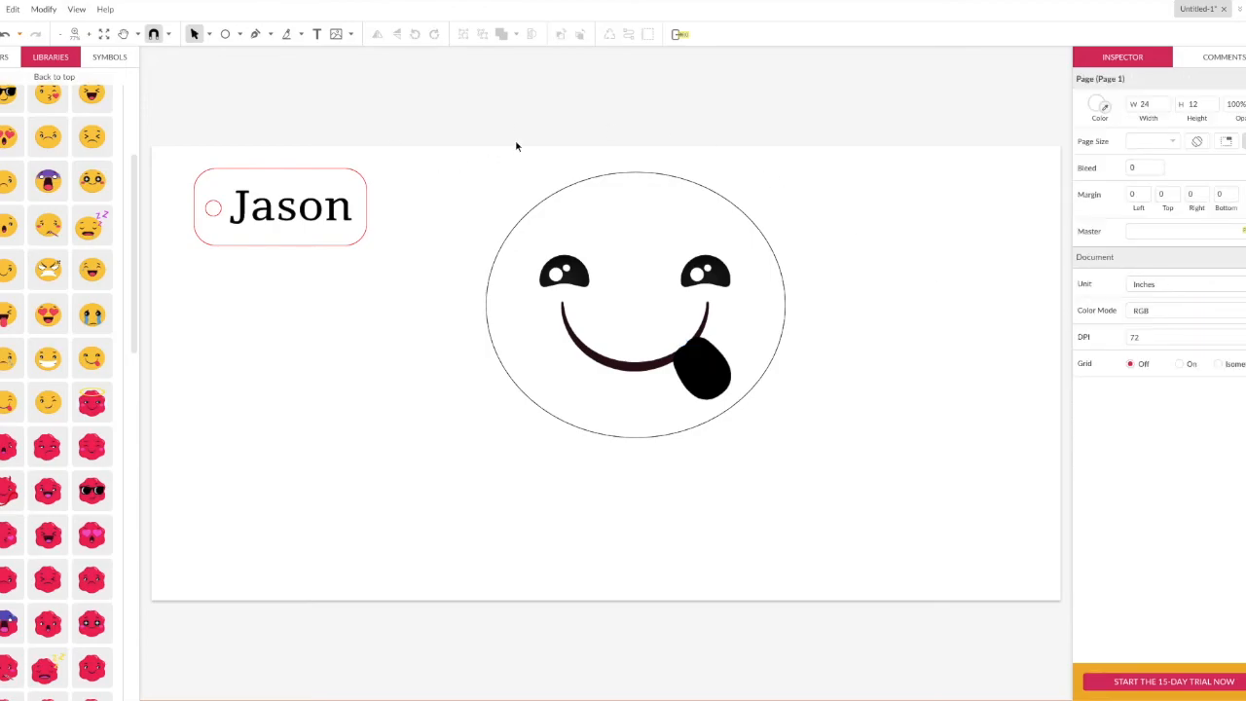
- Delete the entire emoji from the page, keeping only the name tag
{"action": "left_click_drag", "start_coordinate": [442, 142], "coordinate": [860, 504]}
{"action": "key", "text": "Delete"}
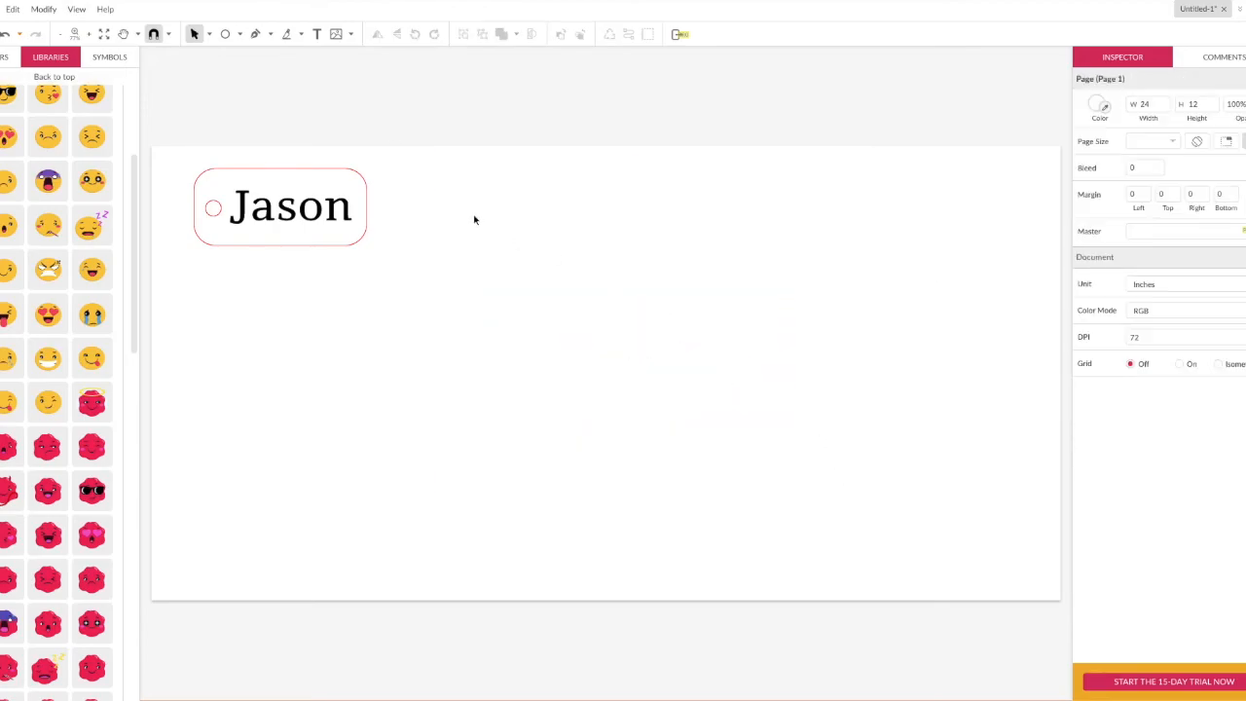
- Export the design as an SVG image to the Desktop, named with the tag owner's first name plus "tag - wood", replacing the existing file
{"action": "left_click", "coordinate": [1, 9]}
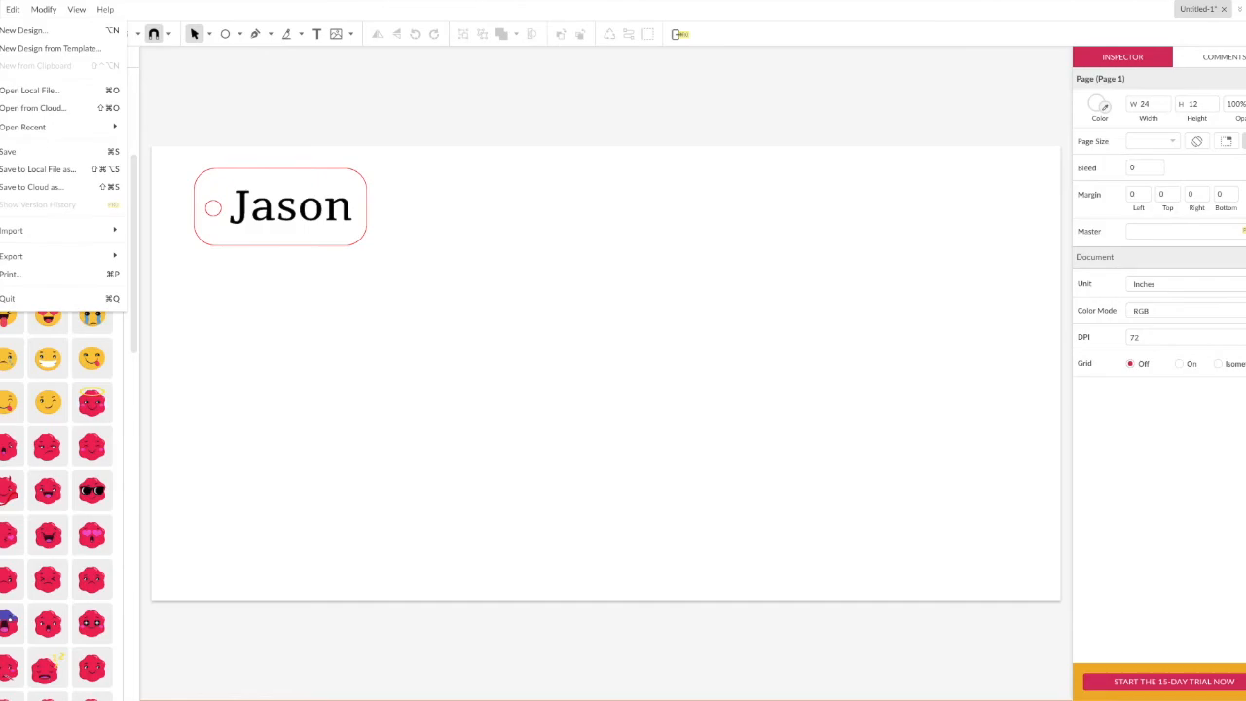
{"action": "mouse_move", "coordinate": [30, 256]}
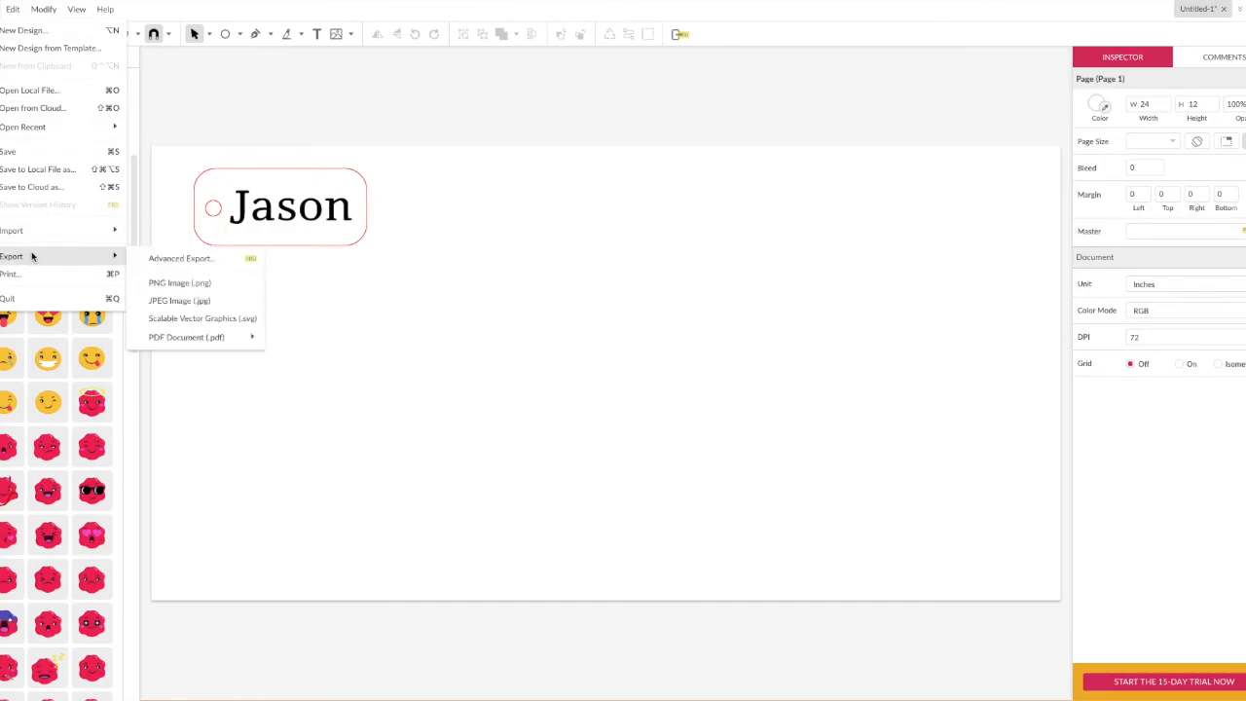
{"action": "left_click", "coordinate": [216, 324]}
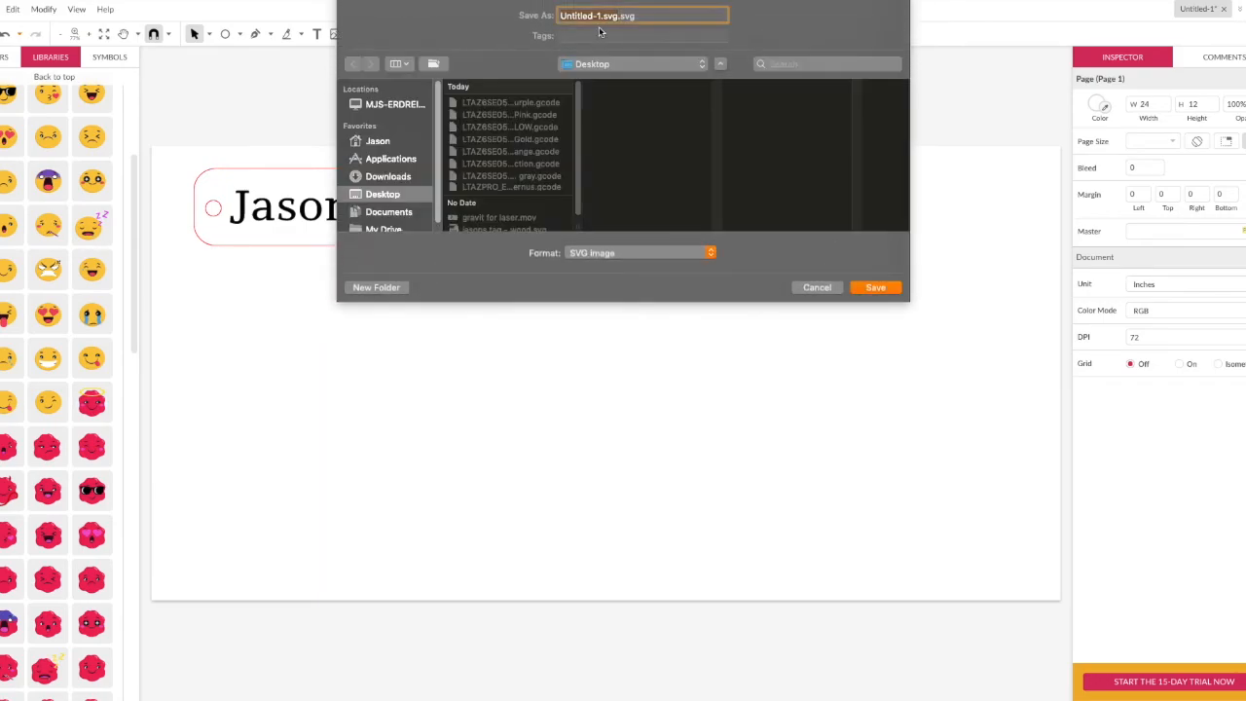
{"action": "type", "text": "jasons tag - wood"}
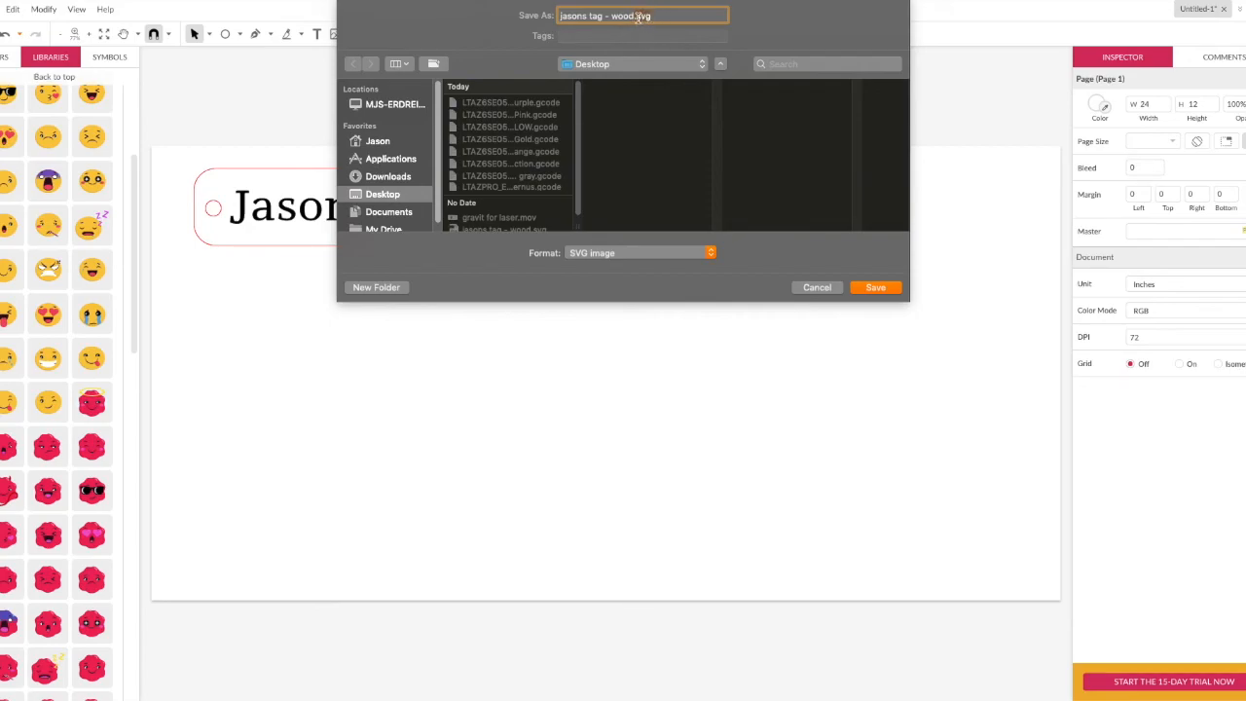
{"action": "left_click", "coordinate": [597, 15]}
{"action": "left_click", "coordinate": [886, 289]}
{"action": "left_click", "coordinate": [721, 78]}
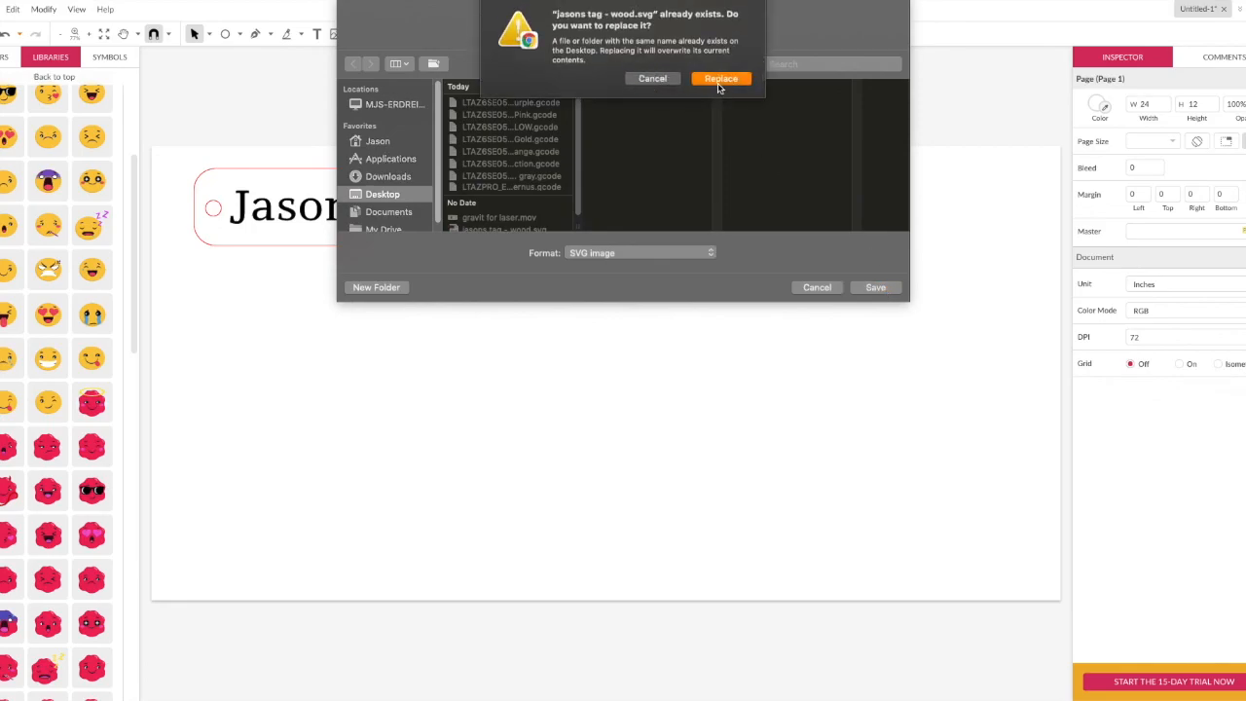